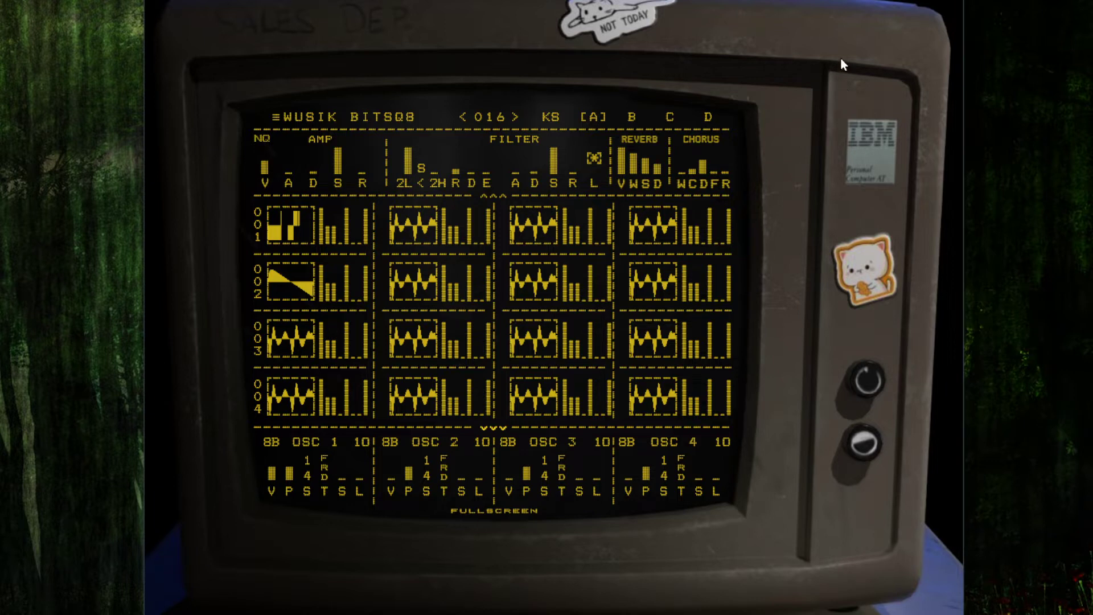
Step: Open the About dialog from the main menu and close it
{"action": "left_click", "coordinate": [335, 115]}
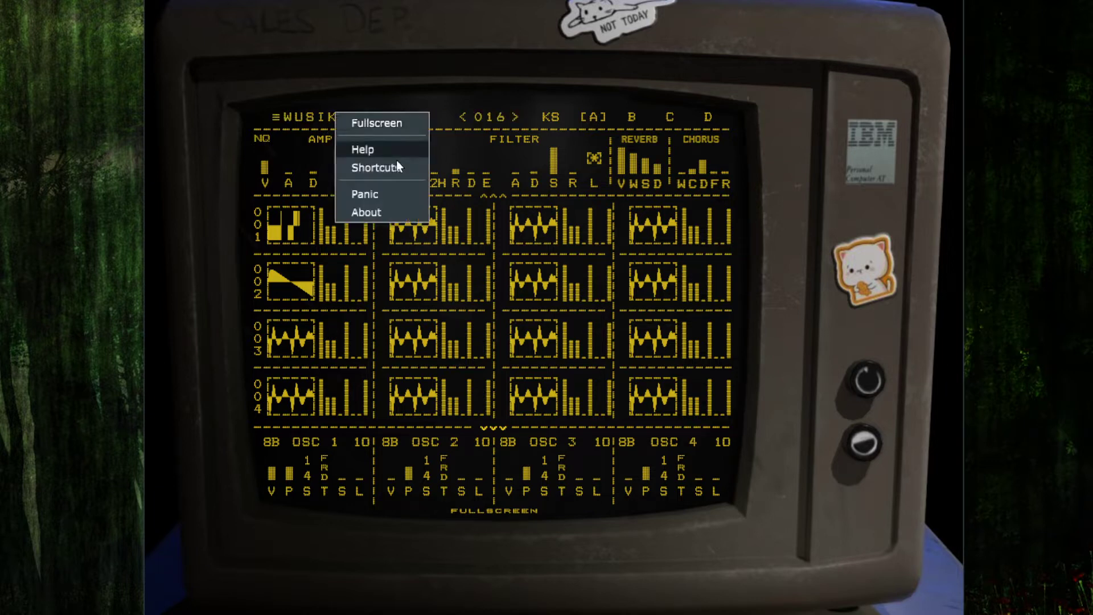
{"action": "left_click", "coordinate": [389, 211]}
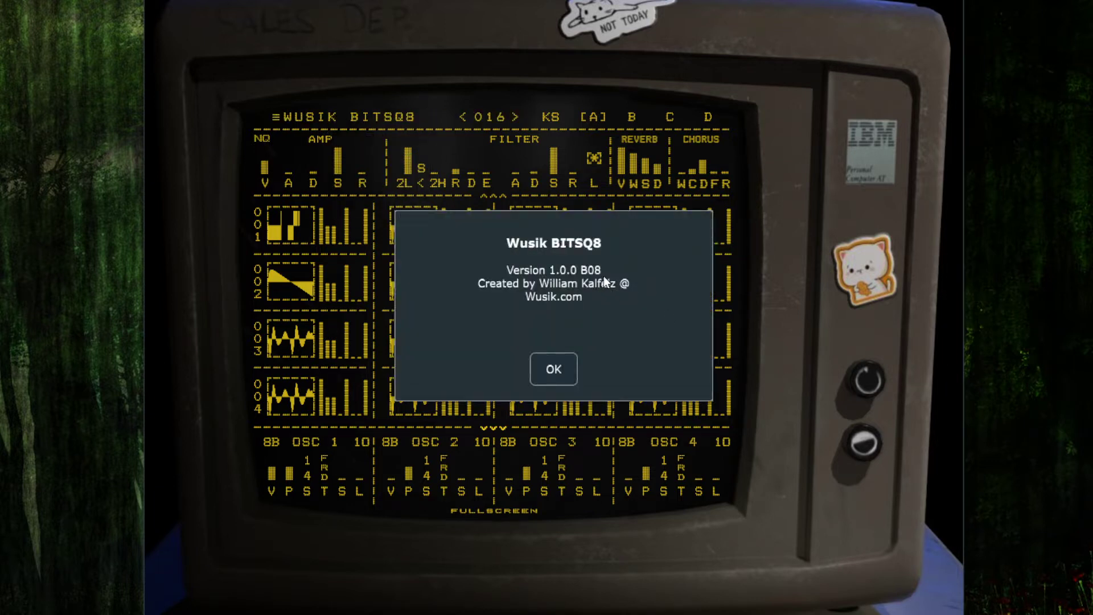
{"action": "left_click", "coordinate": [563, 372]}
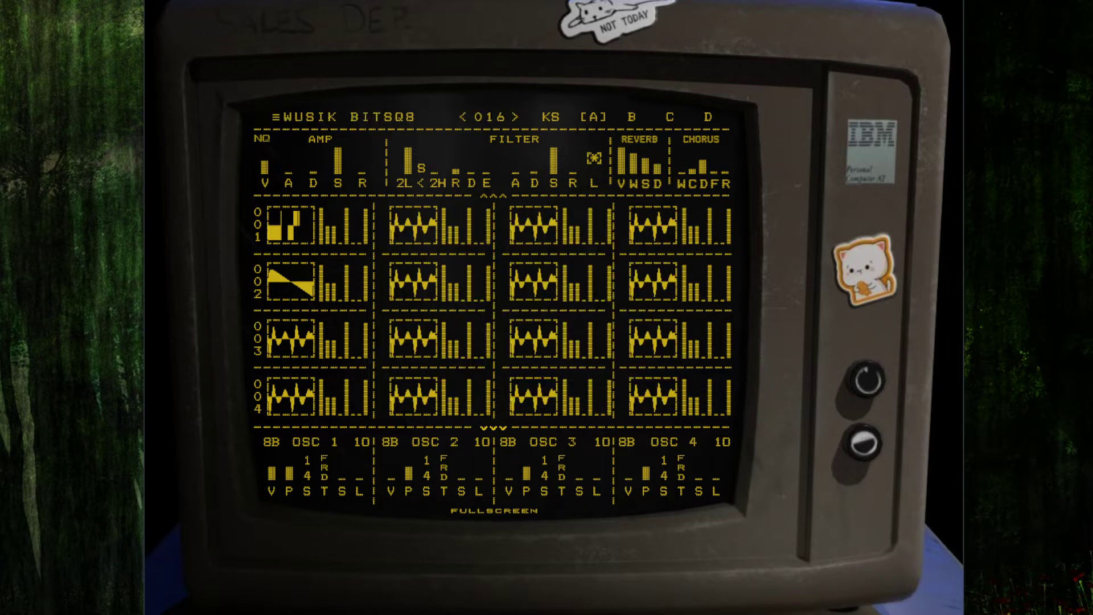
Step: Switch the synth editor to fullscreen view
{"action": "left_click", "coordinate": [498, 512]}
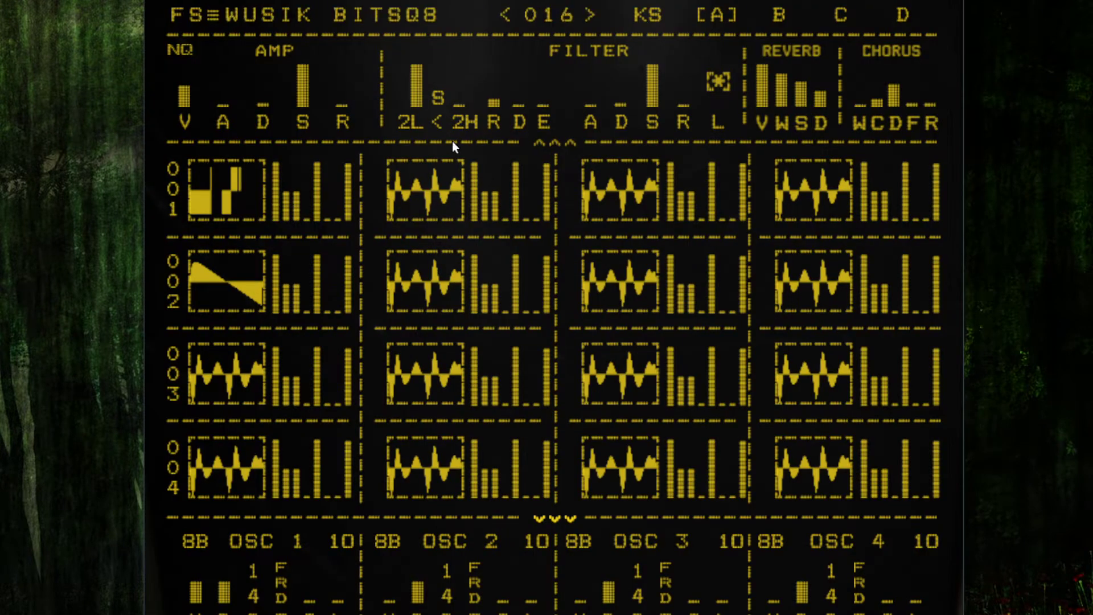
{"action": "left_click", "coordinate": [409, 124]}
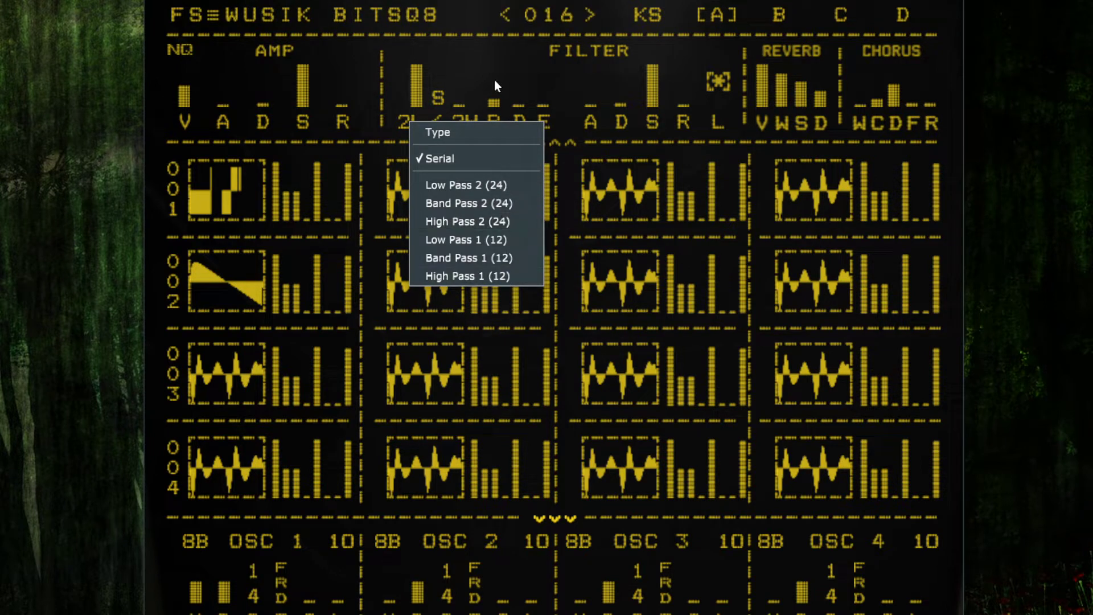
{"action": "left_click", "coordinate": [462, 2]}
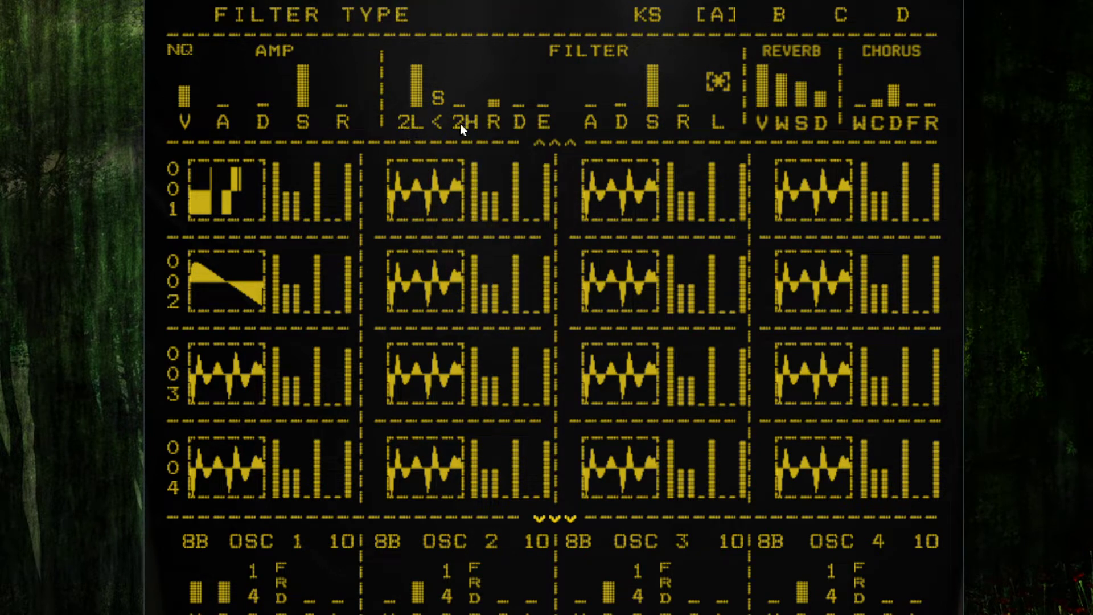
Step: Set the second filter's type to Low Pass 2 (24)
{"action": "left_click", "coordinate": [407, 125]}
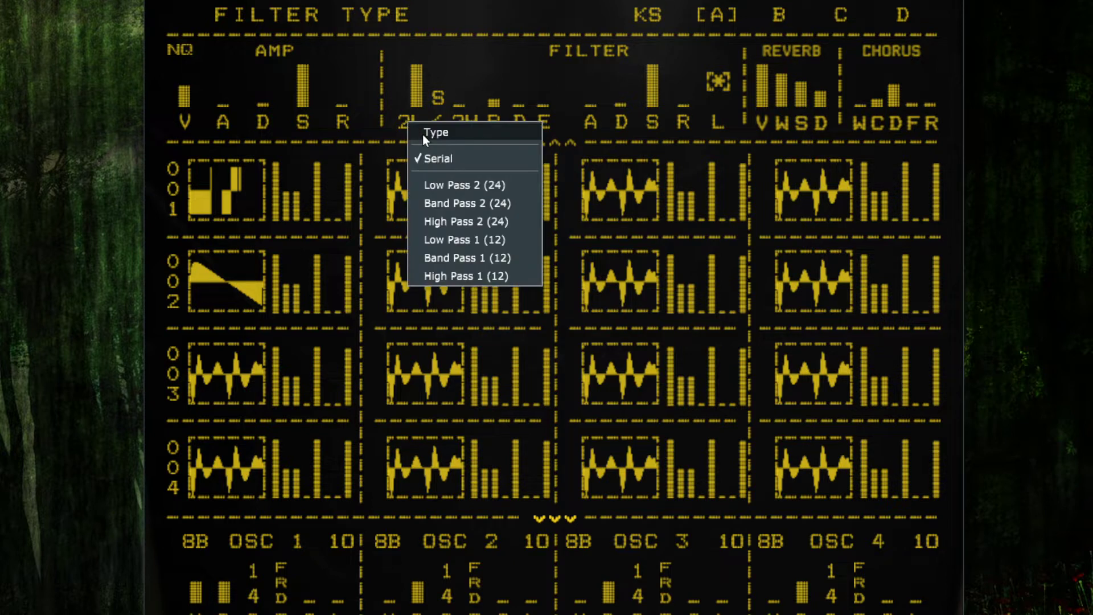
{"action": "left_click", "coordinate": [509, 189]}
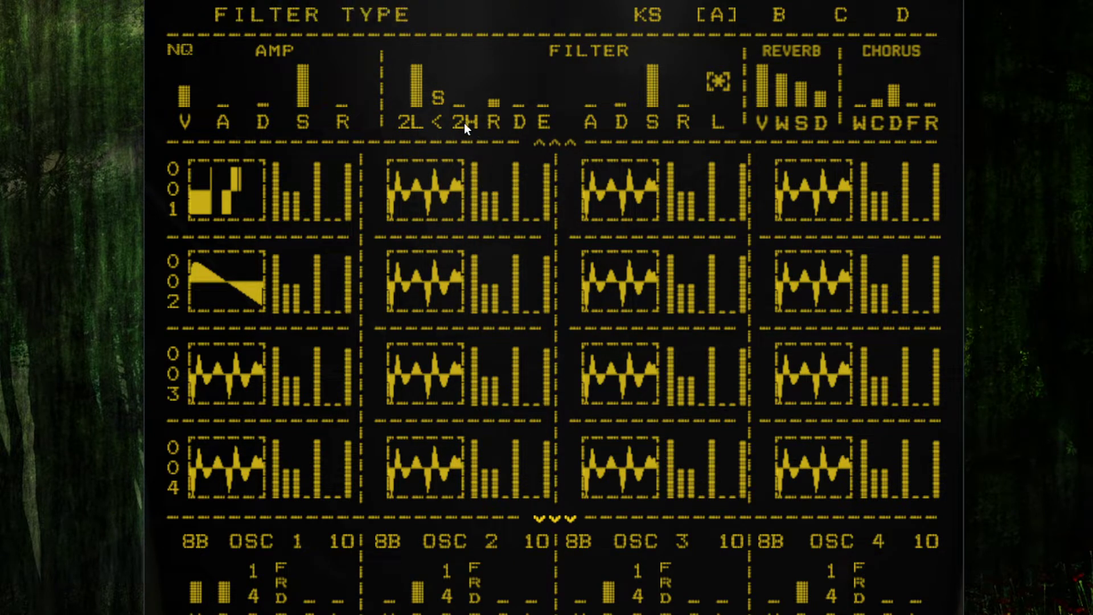
{"action": "left_click", "coordinate": [464, 123]}
{"action": "left_click", "coordinate": [555, 182]}
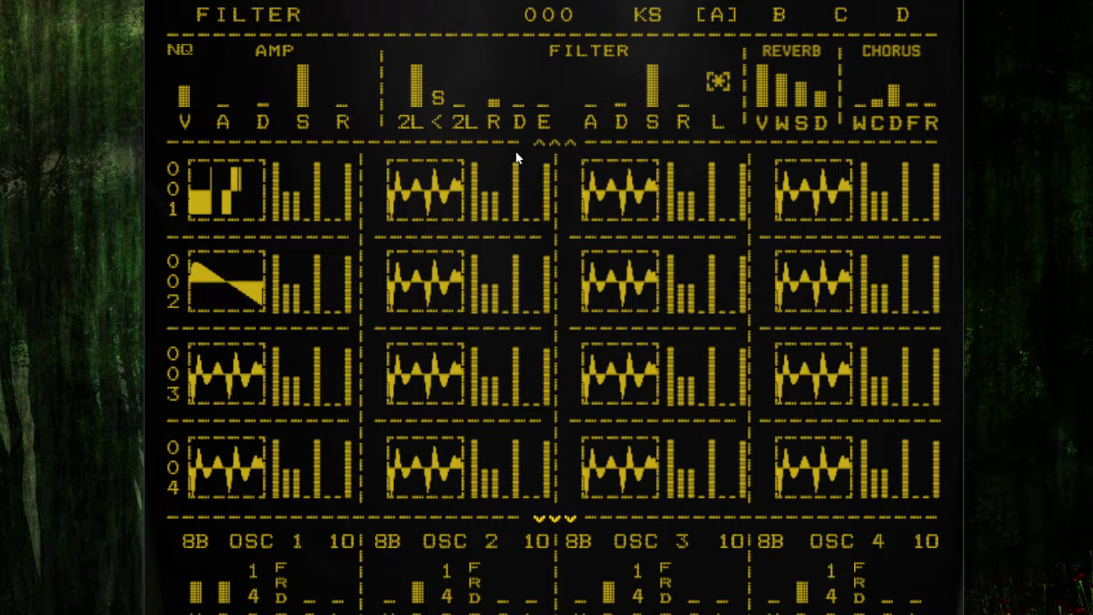
Step: Raise the second filter's frequency bar and lower the first filter's frequency bar
{"action": "left_click_drag", "start_coordinate": [458, 99], "coordinate": [464, 62]}
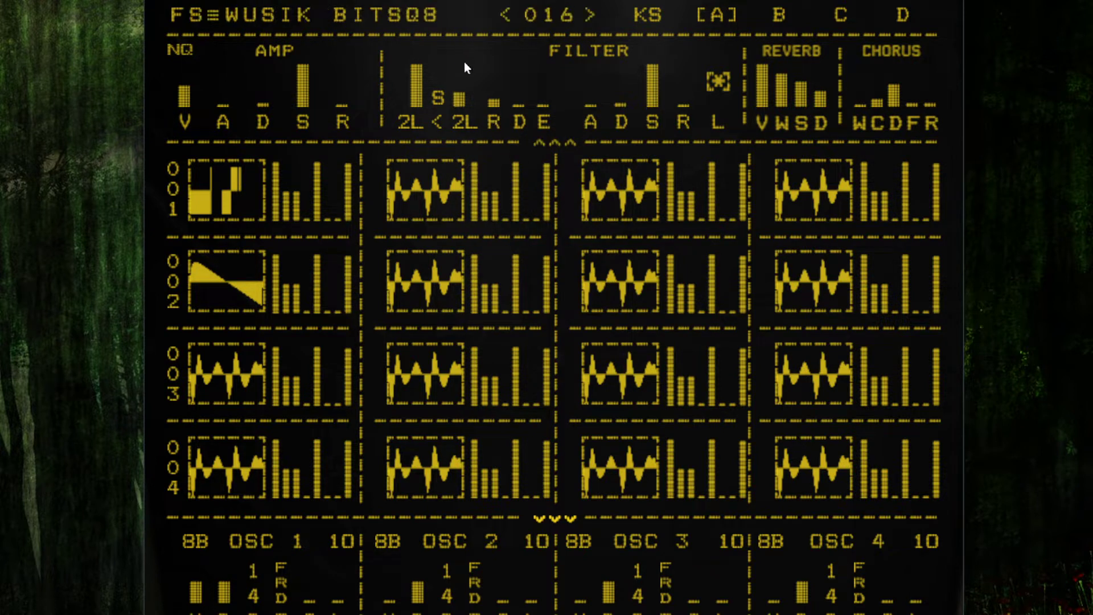
{"action": "left_click", "coordinate": [461, 124]}
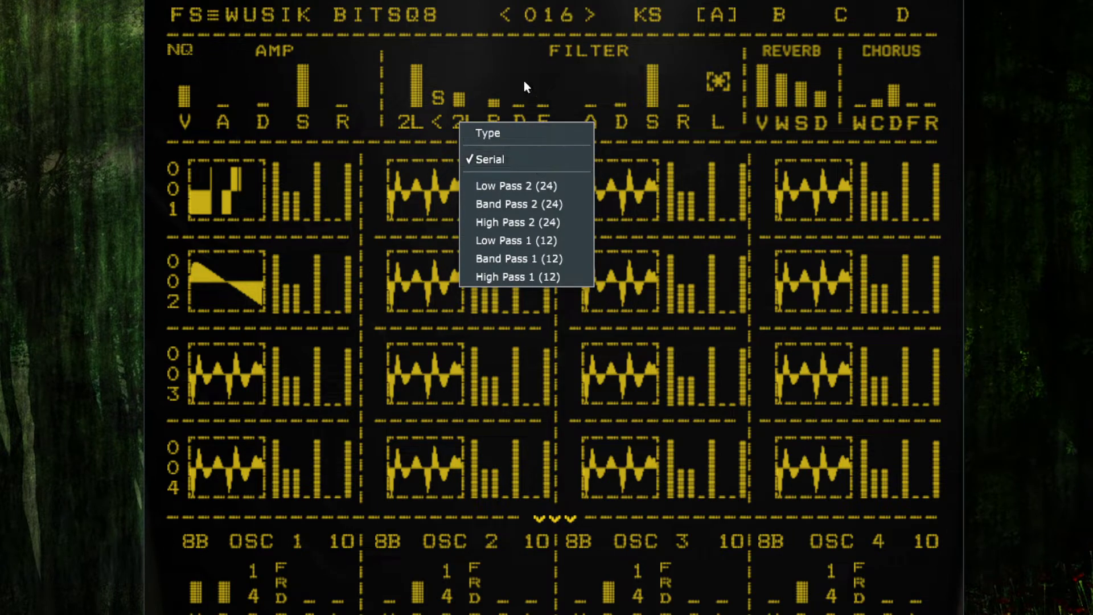
{"action": "left_click", "coordinate": [469, 3]}
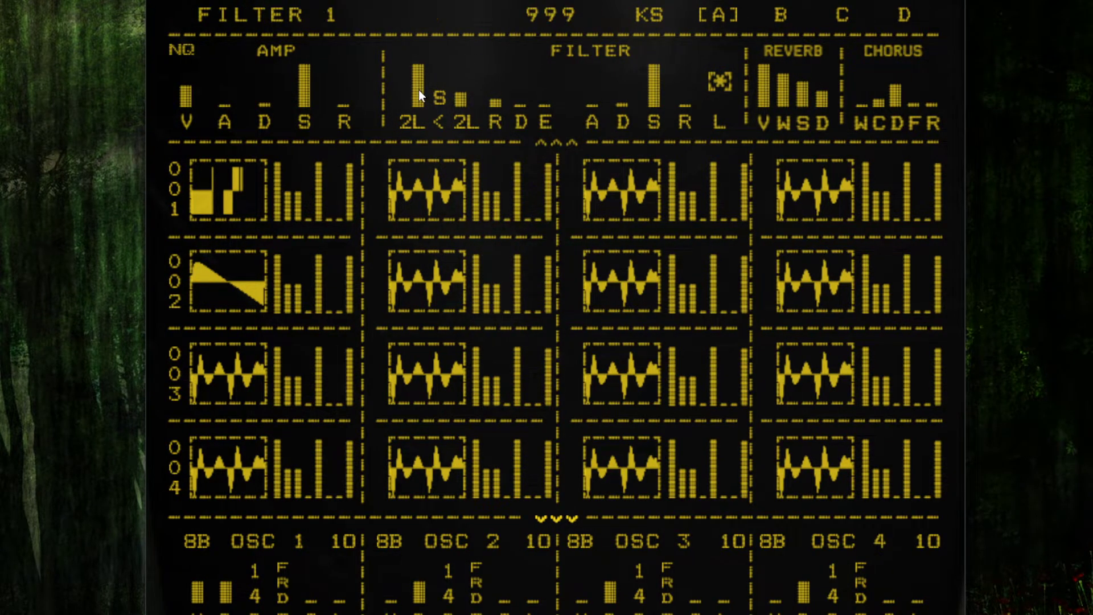
{"action": "left_click_drag", "start_coordinate": [419, 90], "coordinate": [421, 123]}
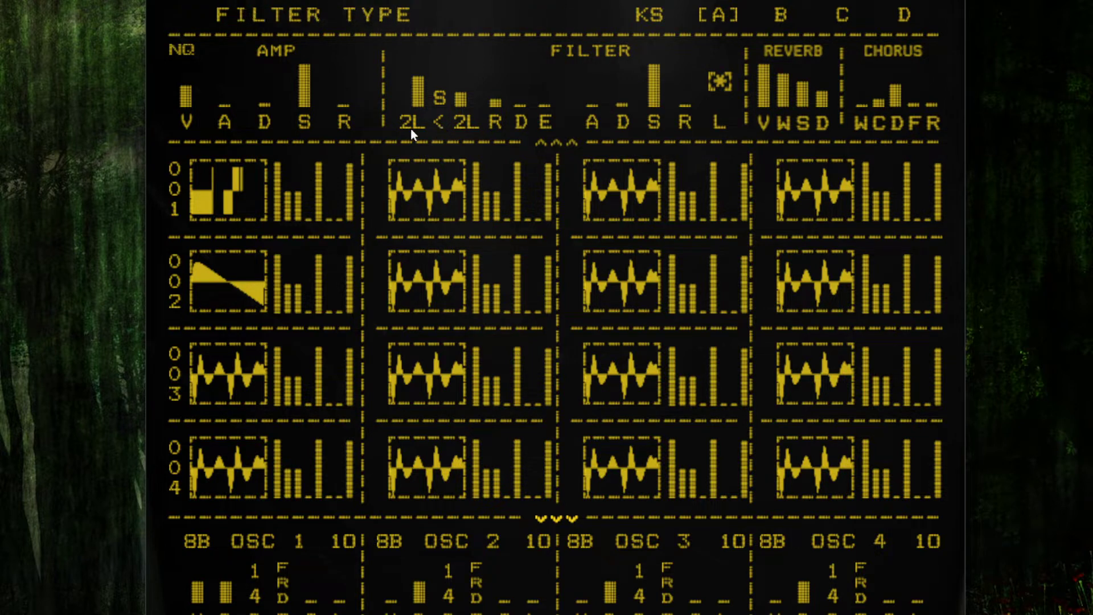
Step: Switch the link between the filters to '-' and the step target from S to F
{"action": "left_click", "coordinate": [440, 124]}
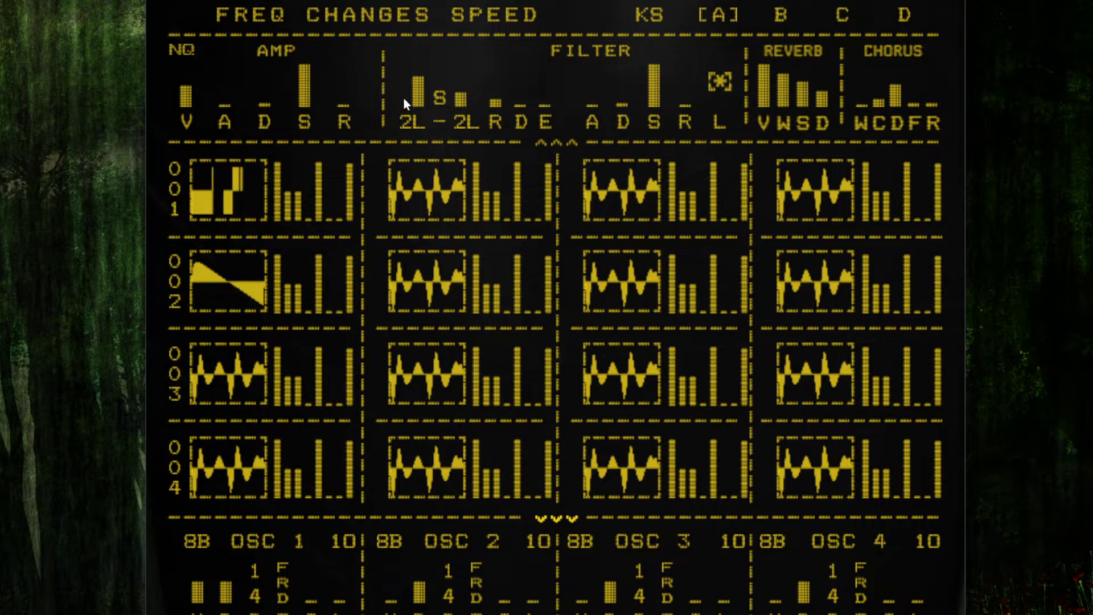
{"action": "left_click", "coordinate": [443, 100]}
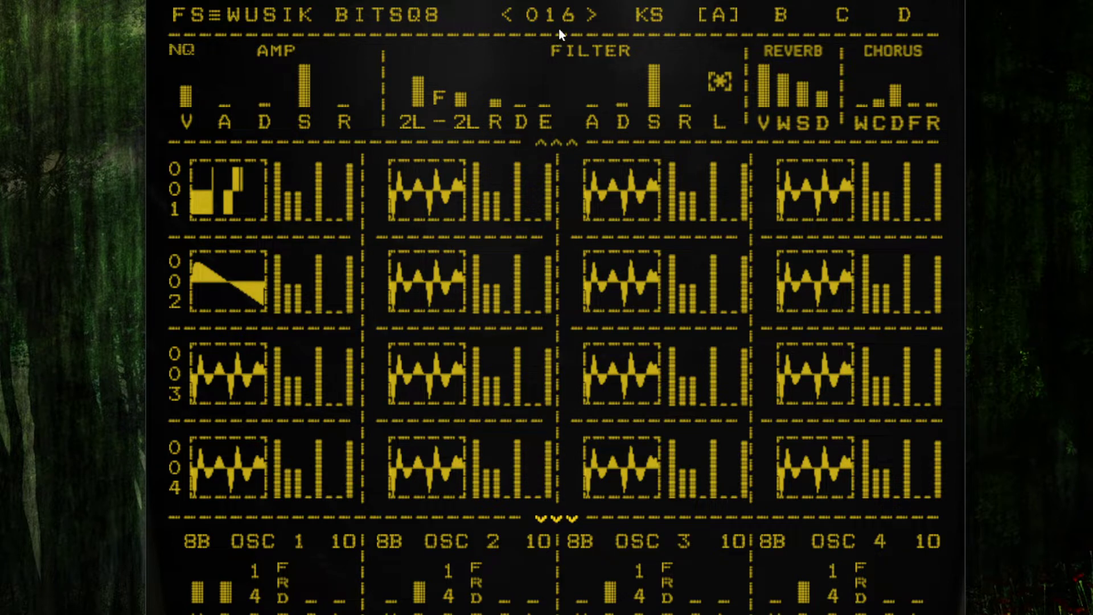
Step: Load program 017 and set the first filter's frequency to 000
{"action": "left_click", "coordinate": [591, 16]}
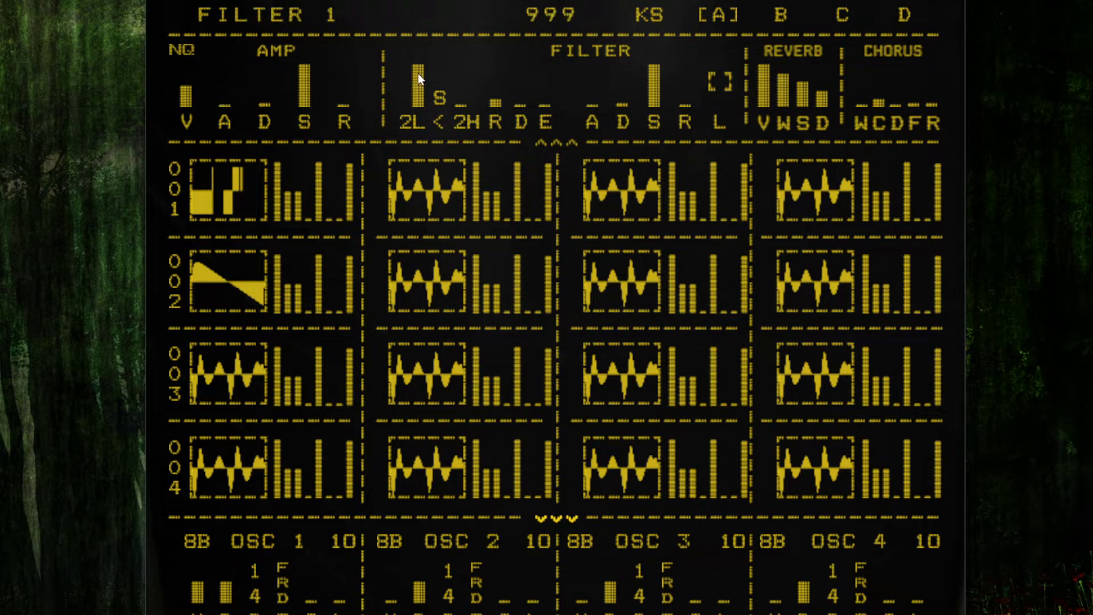
{"action": "left_click_drag", "start_coordinate": [418, 74], "coordinate": [406, 235]}
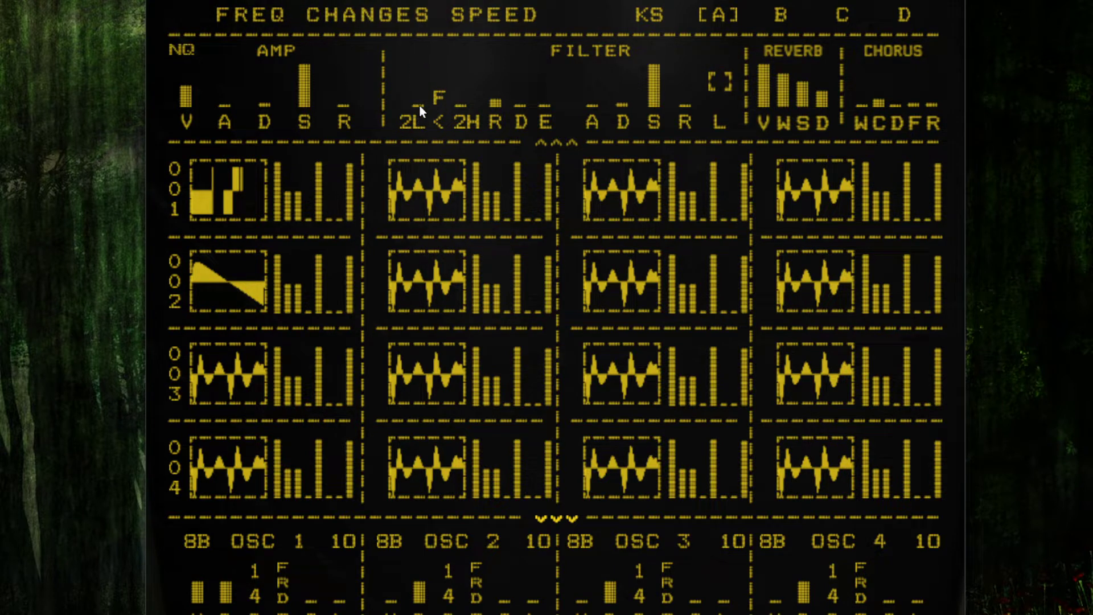
{"action": "left_click_drag", "start_coordinate": [445, 2], "coordinate": [405, 150]}
{"action": "left_click_drag", "start_coordinate": [404, 228], "coordinate": [425, 205]}
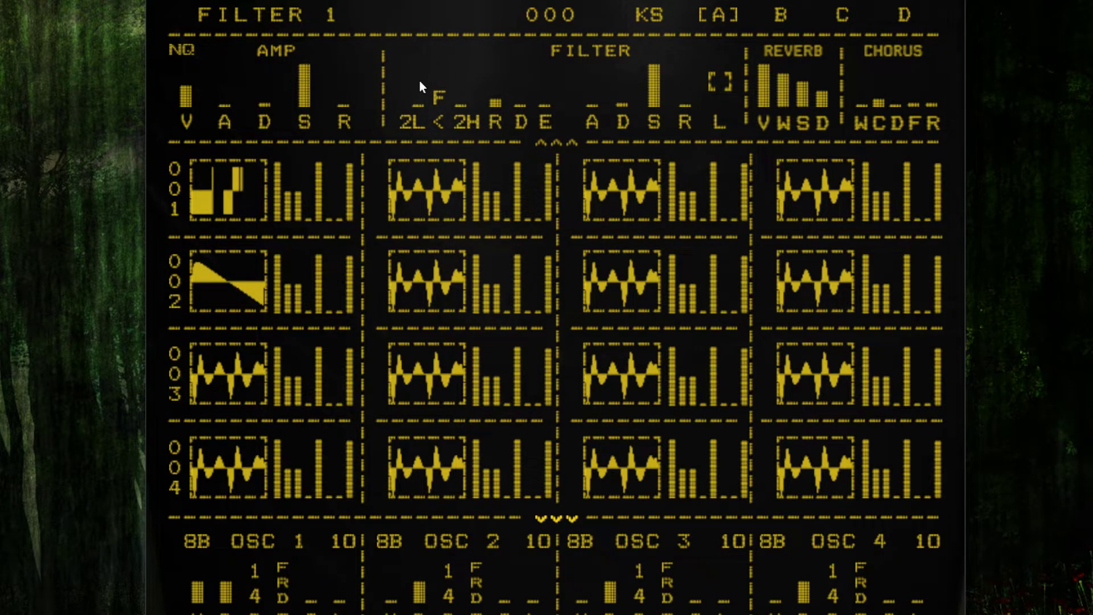
{"action": "left_click_drag", "start_coordinate": [419, 80], "coordinate": [422, 50]}
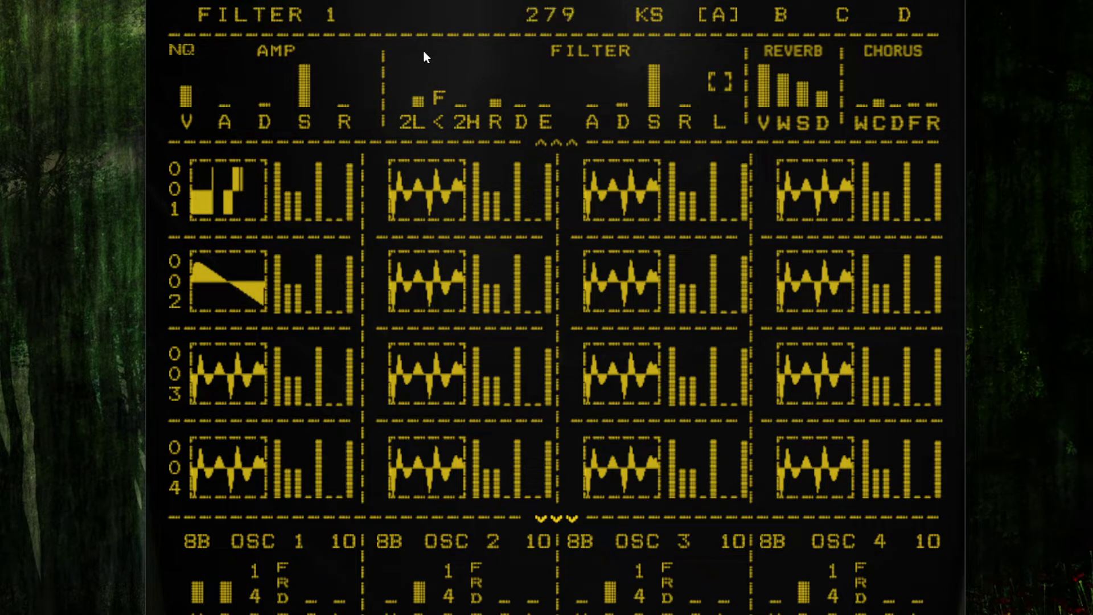
Step: Set both filters' type to Low Pass 2 (24)
{"action": "left_click", "coordinate": [414, 117]}
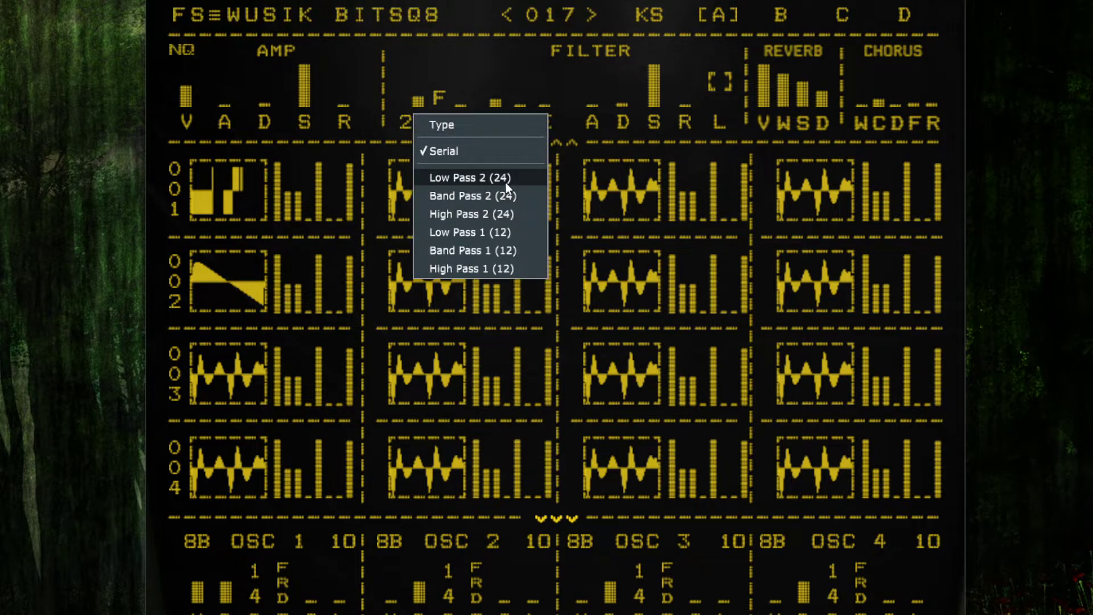
{"action": "left_click", "coordinate": [470, 148]}
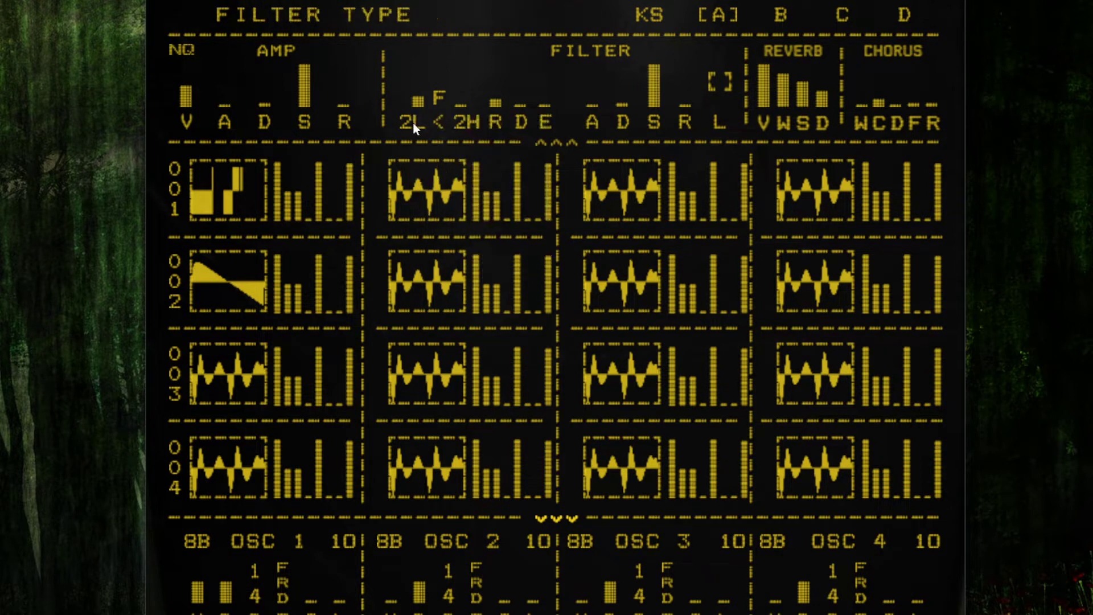
{"action": "left_click", "coordinate": [413, 124]}
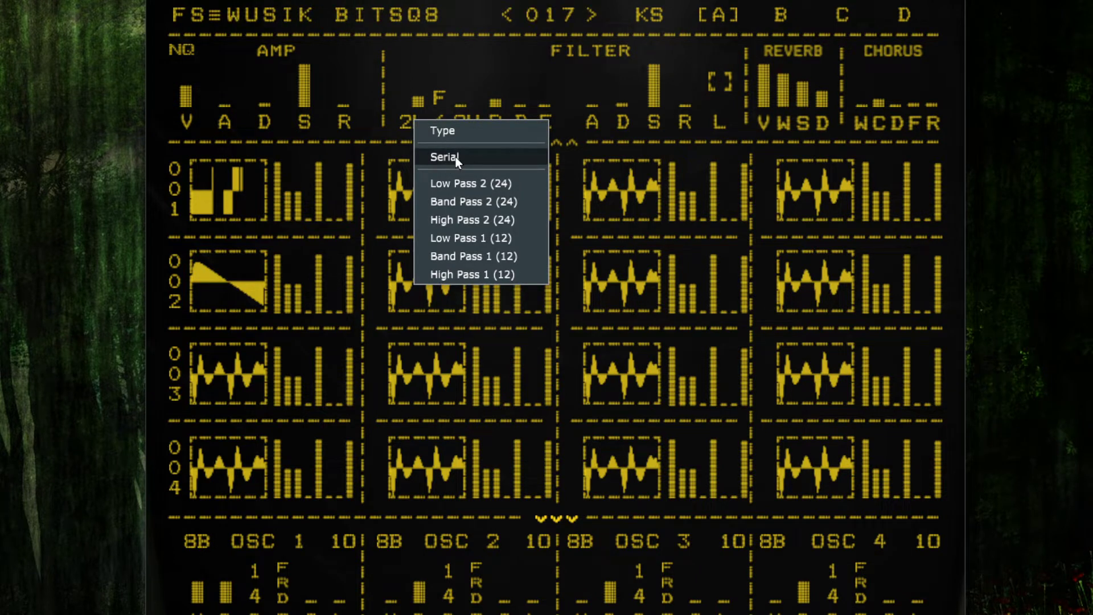
{"action": "left_click", "coordinate": [503, 183]}
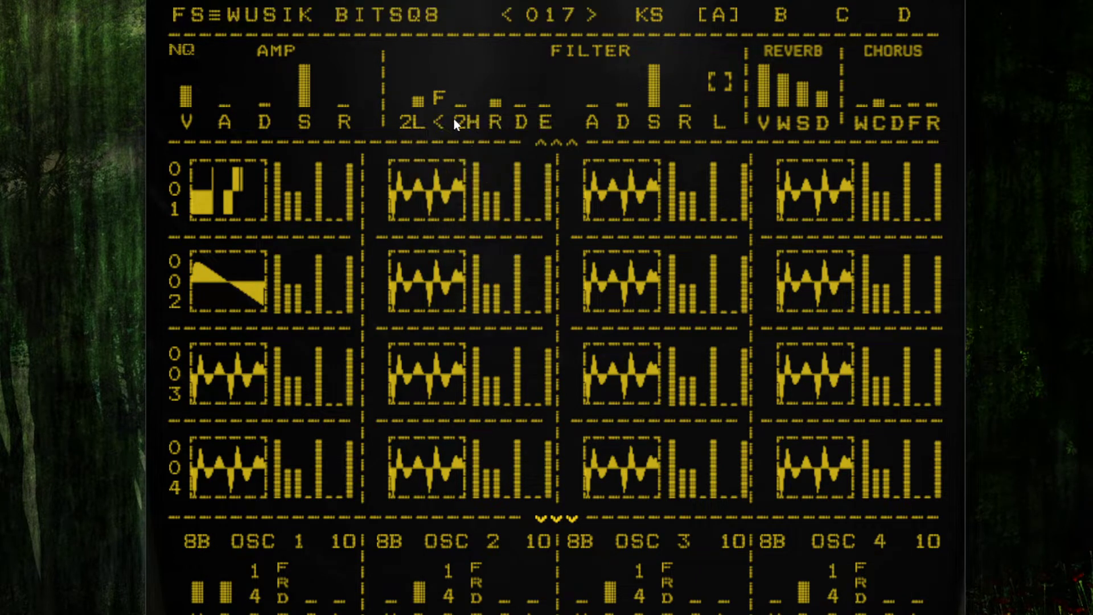
{"action": "left_click", "coordinate": [459, 121]}
{"action": "left_click", "coordinate": [499, 156]}
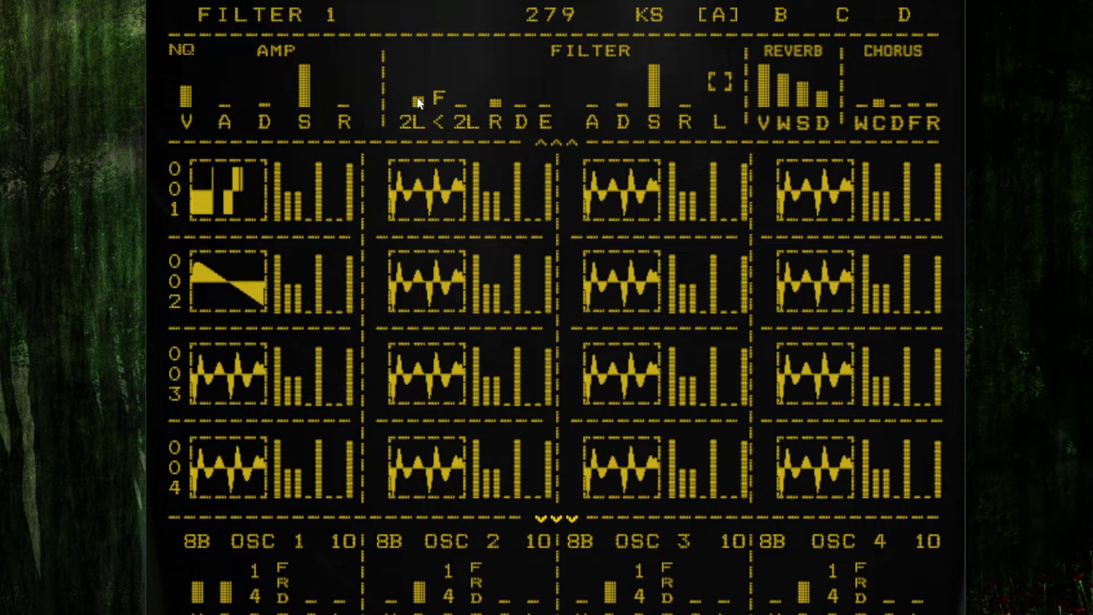
Step: Lower the first filter's frequency bar and raise the bar beside the second filter
{"action": "left_click_drag", "start_coordinate": [418, 97], "coordinate": [426, 193]}
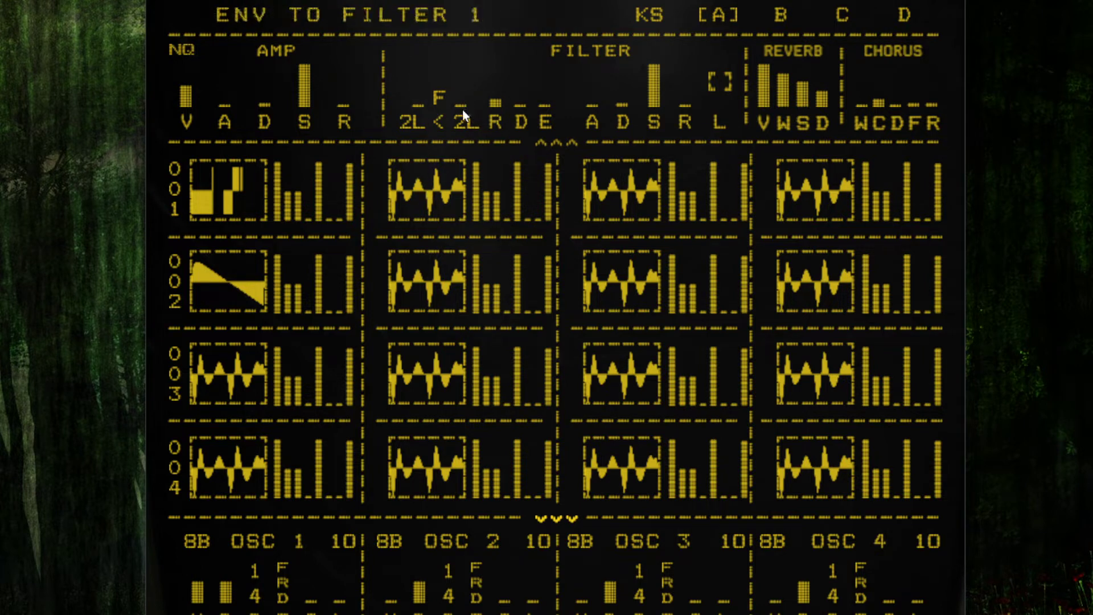
{"action": "left_click_drag", "start_coordinate": [462, 96], "coordinate": [461, 65]}
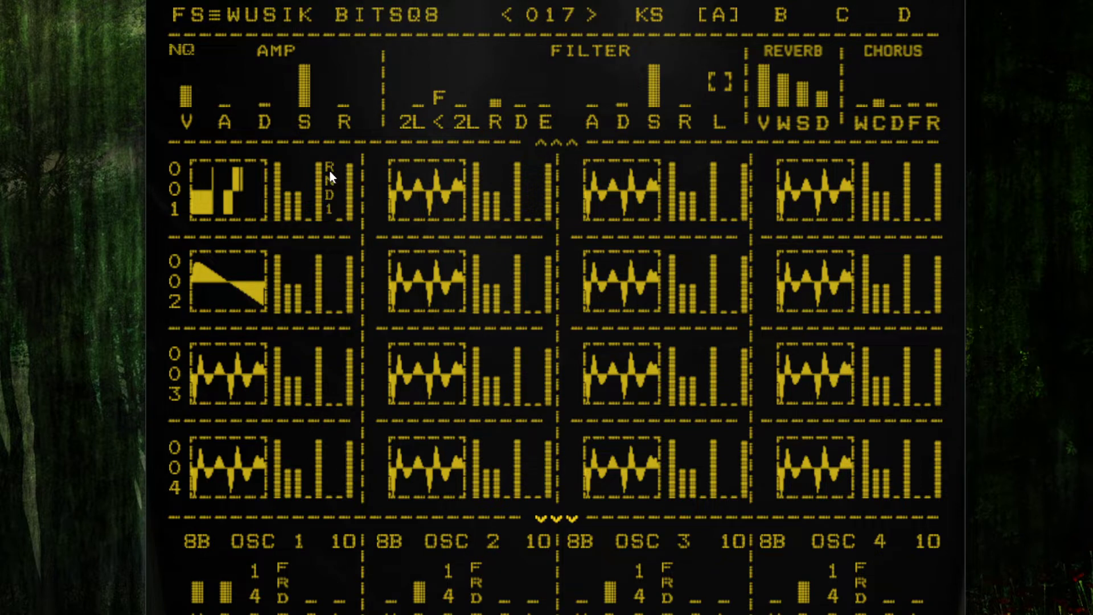
Step: Set the random option beside the first oscillator's steps in layer 1 to RND9
{"action": "scroll", "coordinate": [331, 167], "scroll_direction": "up", "scroll_amount": 6}
{"action": "scroll", "coordinate": [328, 168], "scroll_direction": "up", "scroll_amount": 2}
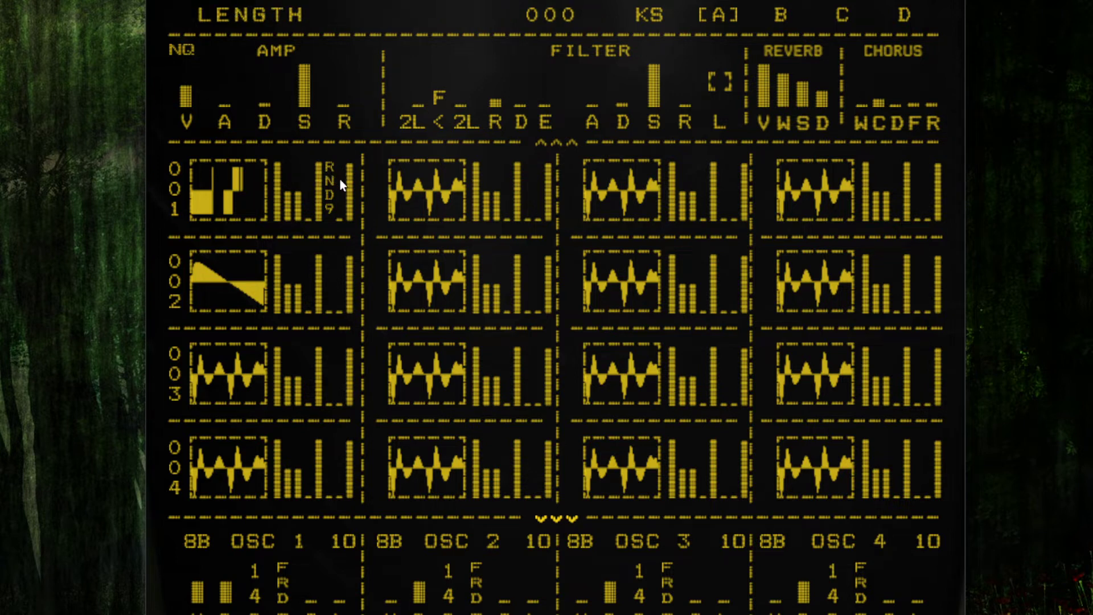
Step: Set oscillator 1's sequencer speed to 1/16
{"action": "left_click", "coordinate": [254, 589]}
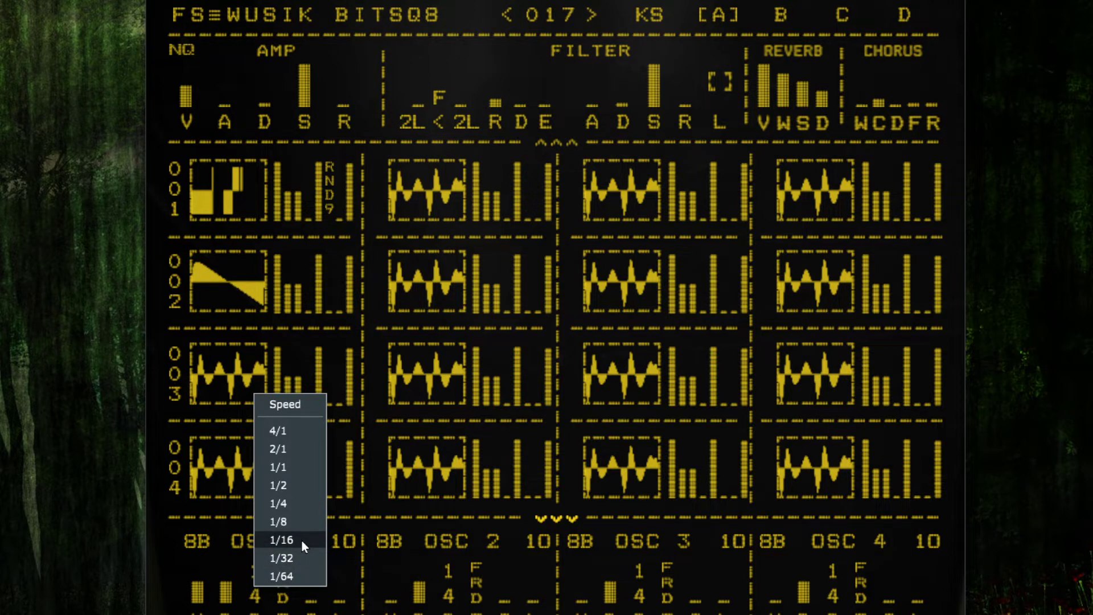
{"action": "left_click", "coordinate": [282, 540]}
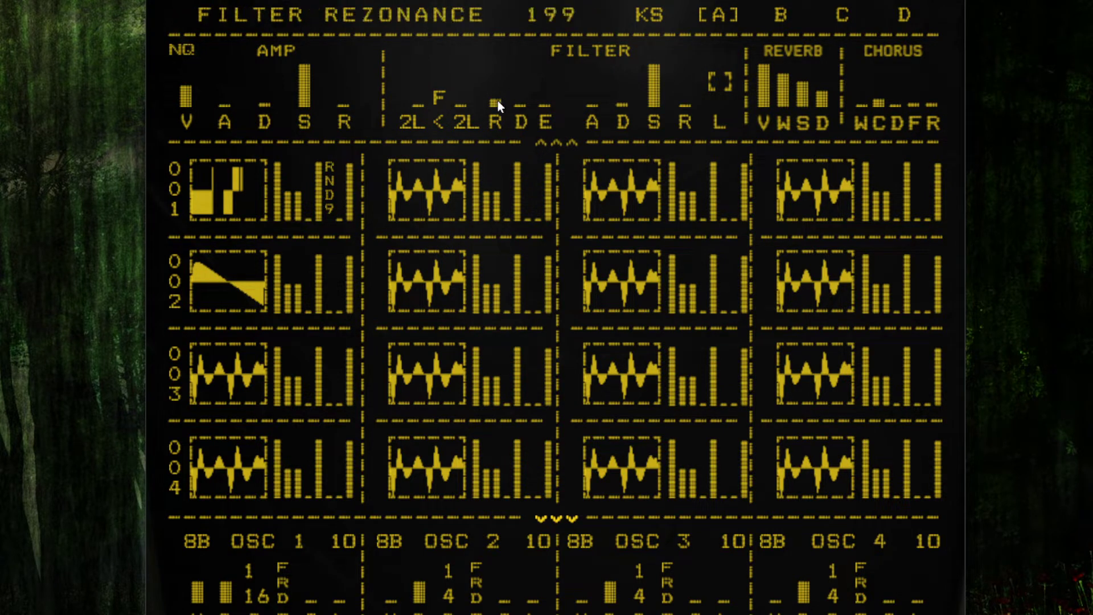
Step: Raise the filter resonance bar
{"action": "left_click_drag", "start_coordinate": [498, 101], "coordinate": [514, 24]}
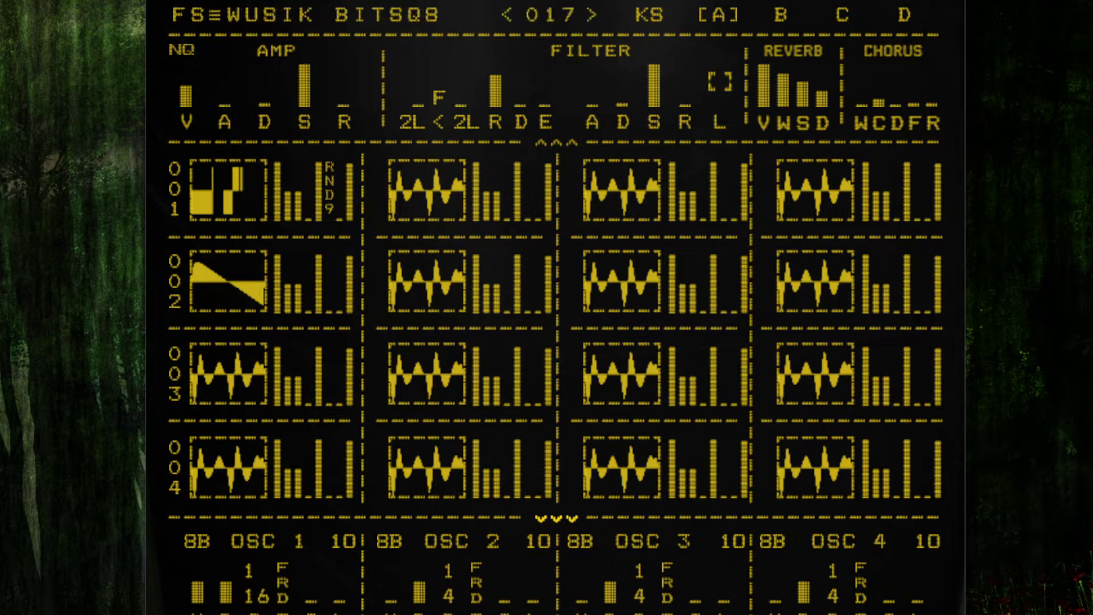
{"action": "left_click", "coordinate": [439, 101]}
{"action": "left_click", "coordinate": [441, 102]}
{"action": "left_click_drag", "start_coordinate": [705, 0], "coordinate": [705, 0]}
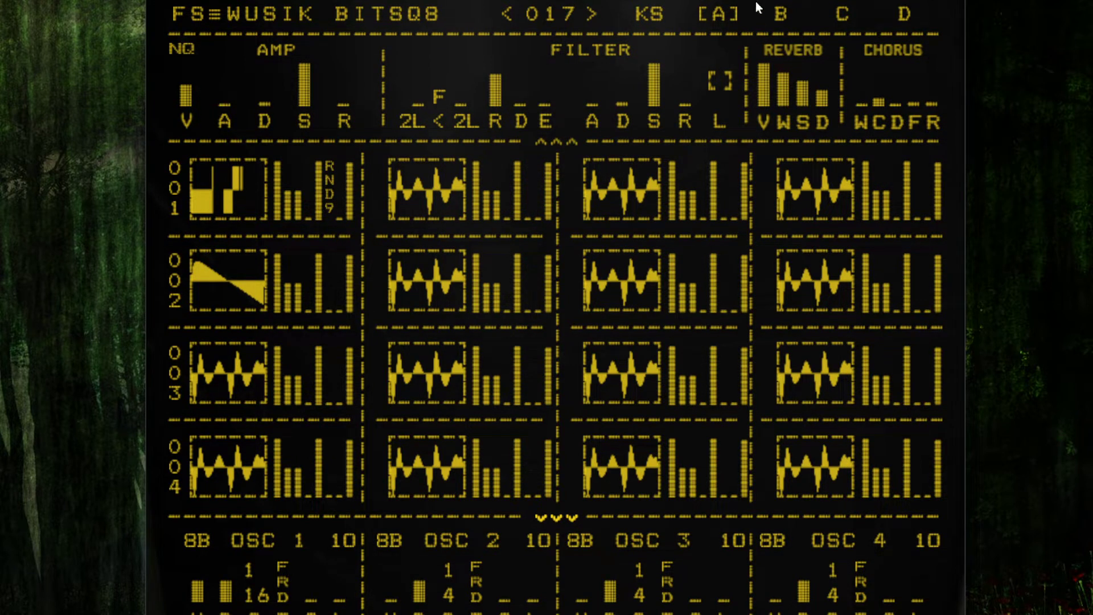
Step: Open the Help dialog from the main menu, read it, and close it
{"action": "right_click", "coordinate": [323, 9]}
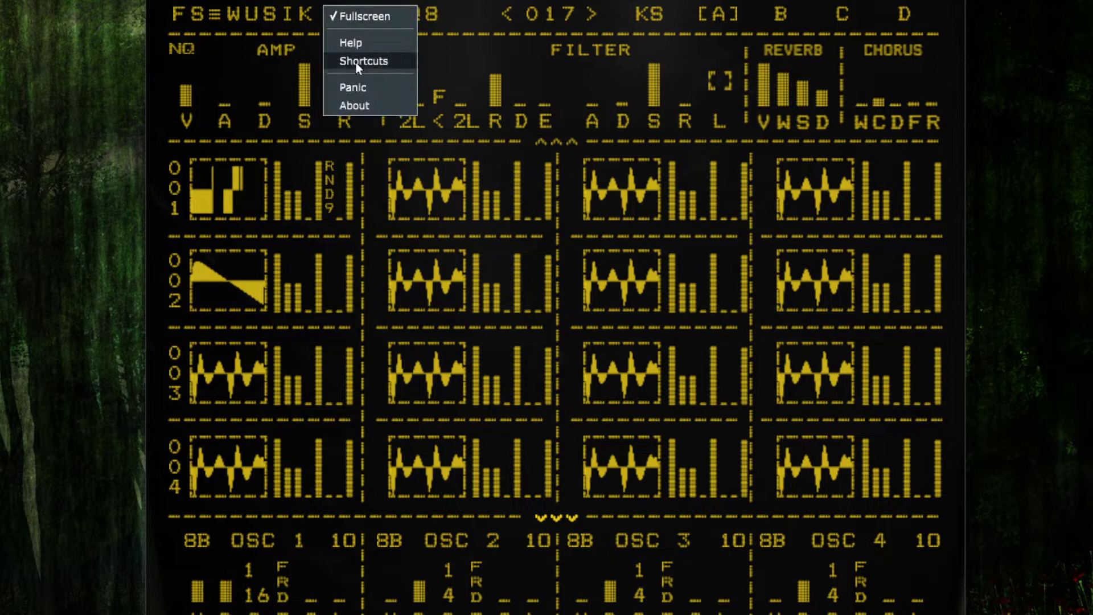
{"action": "left_click", "coordinate": [374, 45]}
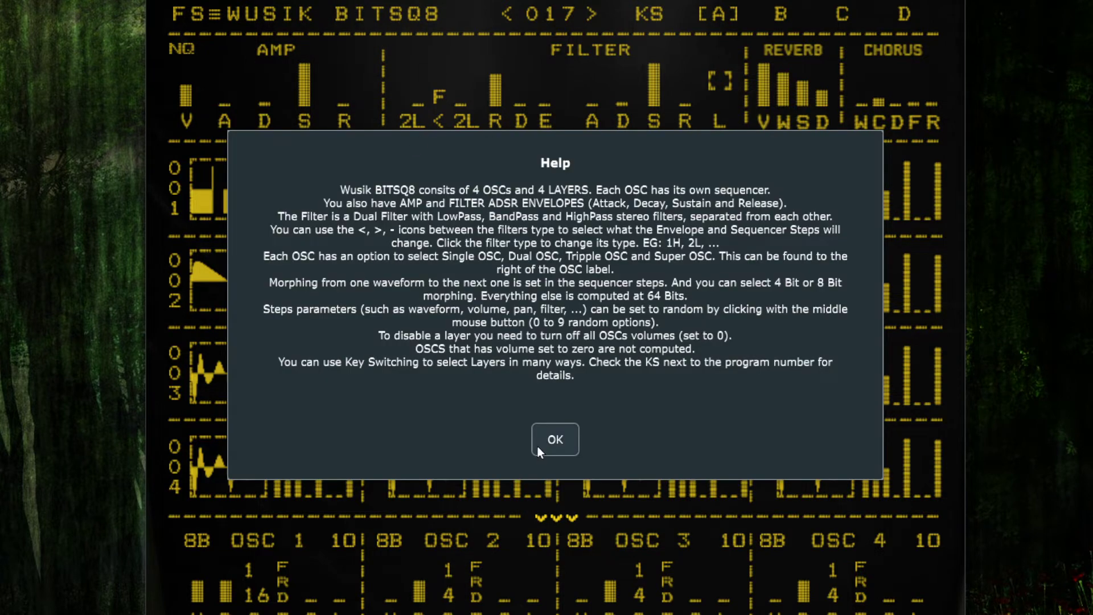
{"action": "left_click", "coordinate": [552, 439]}
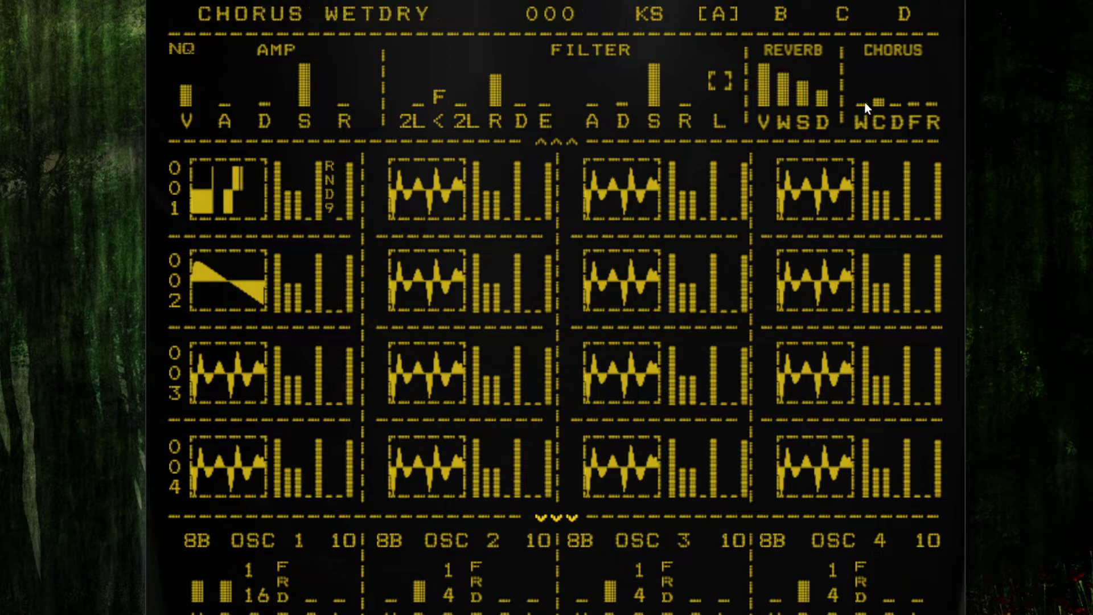
Step: Raise the chorus wet/dry level
{"action": "left_click_drag", "start_coordinate": [865, 101], "coordinate": [880, 32]}
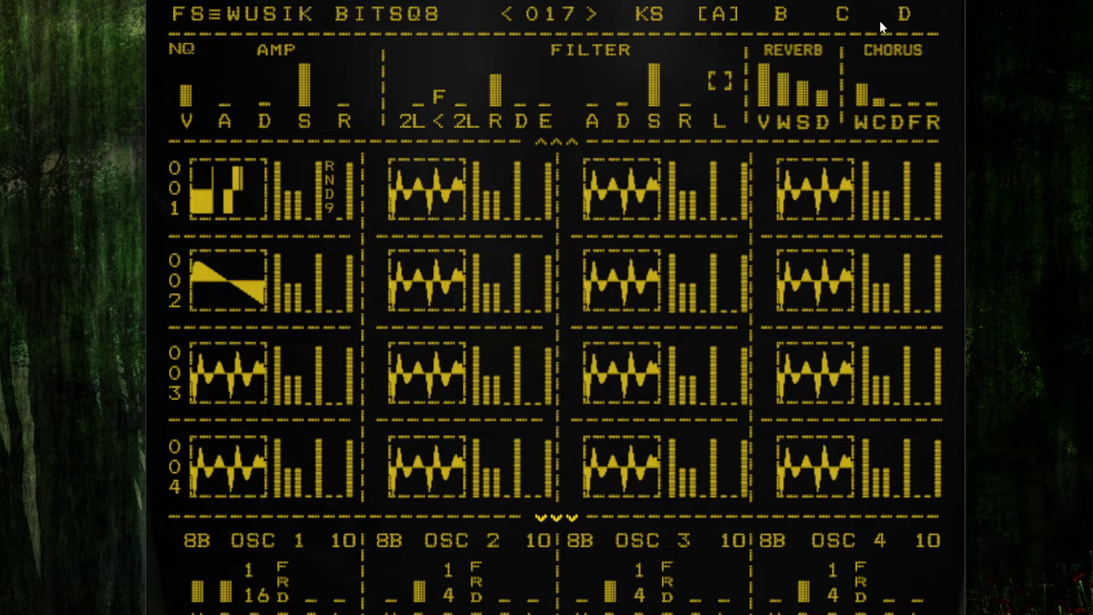
Step: Adjust the chorus depth and rate bars, then set the chorus wet/dry level to 619
{"action": "left_click_drag", "start_coordinate": [913, 102], "coordinate": [905, 62]}
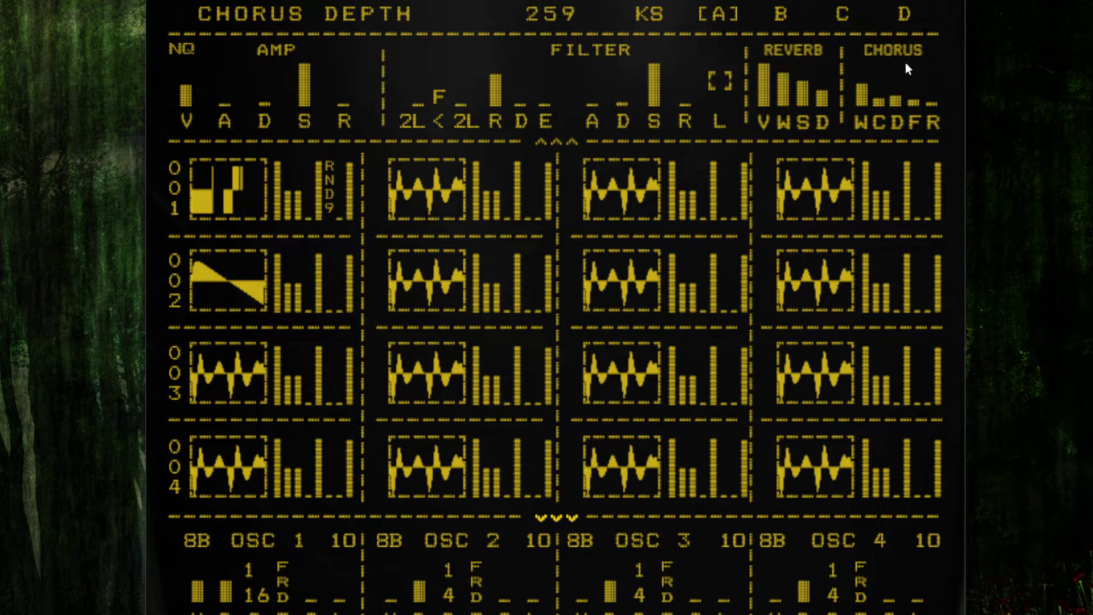
{"action": "left_click_drag", "start_coordinate": [936, 103], "coordinate": [944, 54]}
{"action": "left_click_drag", "start_coordinate": [860, 89], "coordinate": [881, 37]}
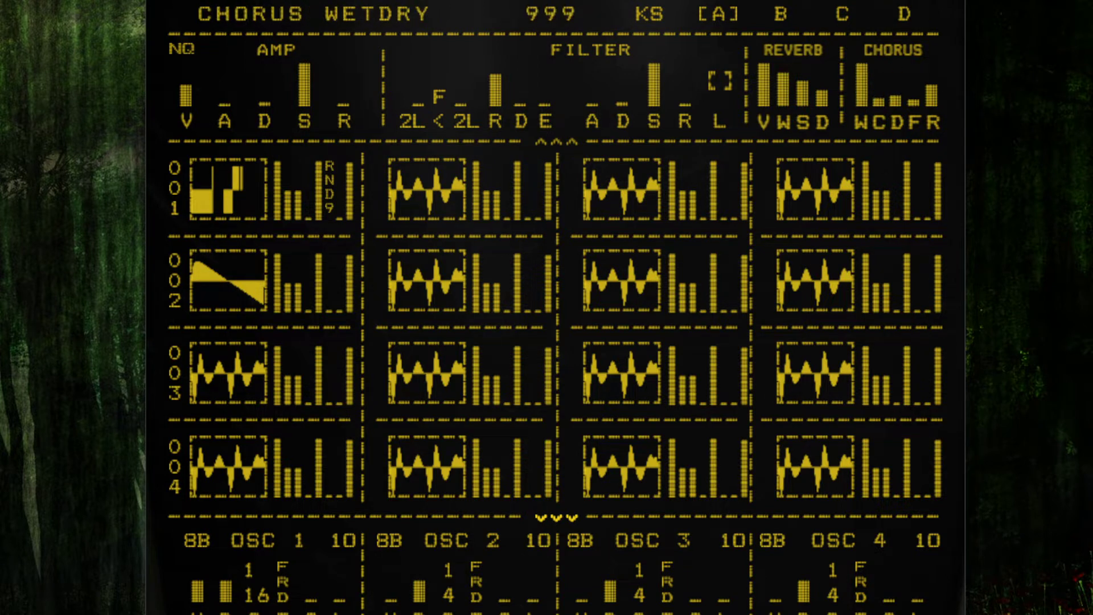
{"action": "mouse_move", "coordinate": [893, 31]}
{"action": "left_mouse_down"}
{"action": "mouse_move", "coordinate": [879, 88]}
{"action": "mouse_move", "coordinate": [903, 34]}
{"action": "left_mouse_up"}
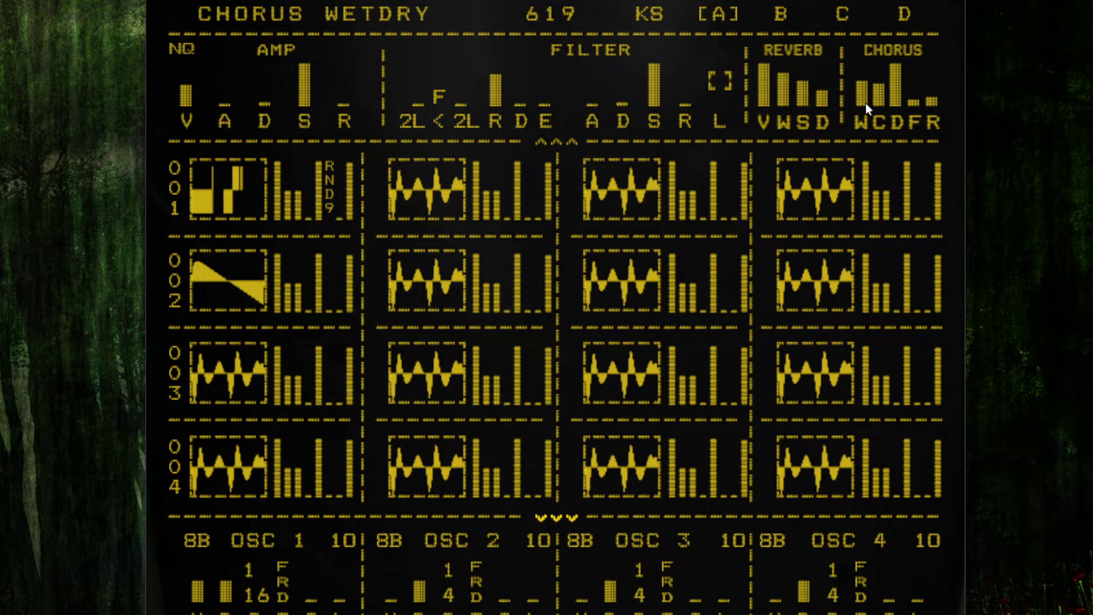
{"action": "mouse_move", "coordinate": [865, 103]}
{"action": "left_mouse_down"}
{"action": "mouse_move", "coordinate": [875, 204]}
{"action": "mouse_move", "coordinate": [864, 2]}
{"action": "mouse_move", "coordinate": [867, 109]}
{"action": "left_mouse_up"}
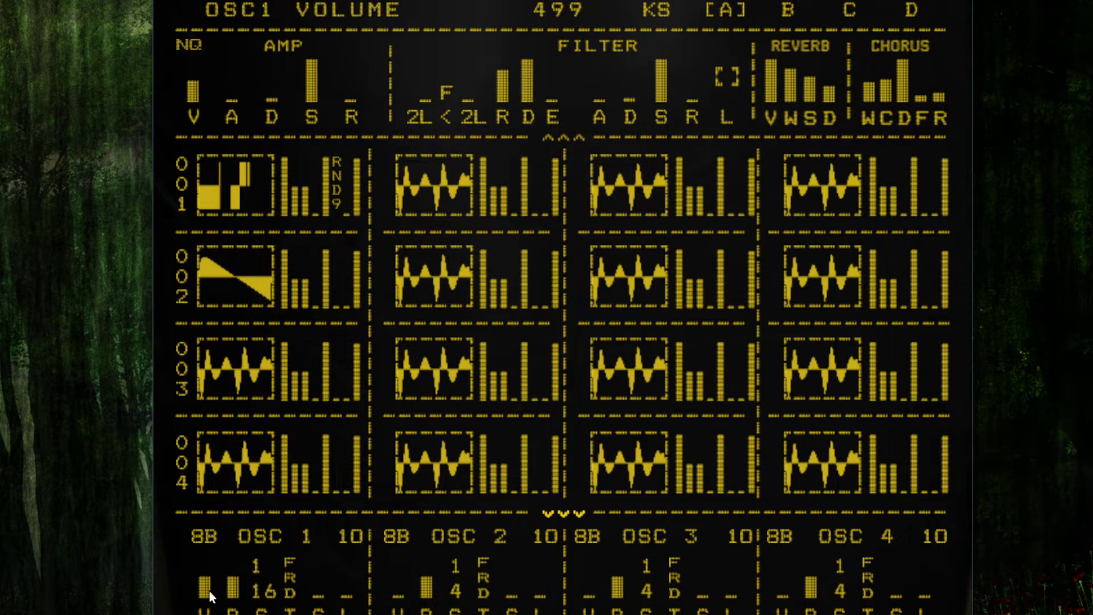
Step: Raise oscillator 1's volume and switch its oscillator mode to 3B
{"action": "left_click_drag", "start_coordinate": [210, 589], "coordinate": [221, 464]}
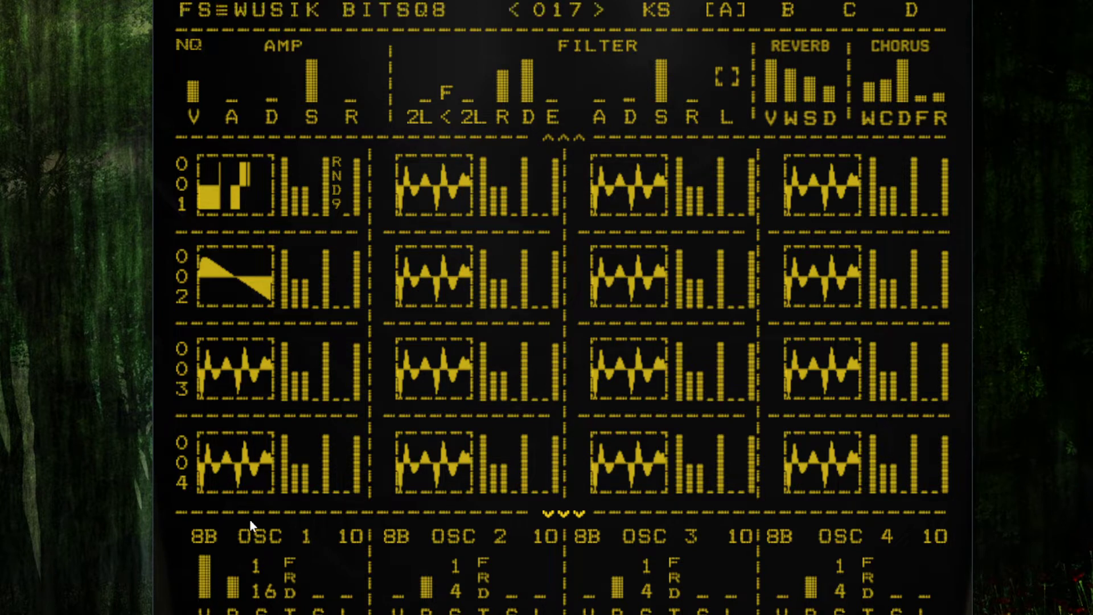
{"action": "left_click", "coordinate": [355, 536]}
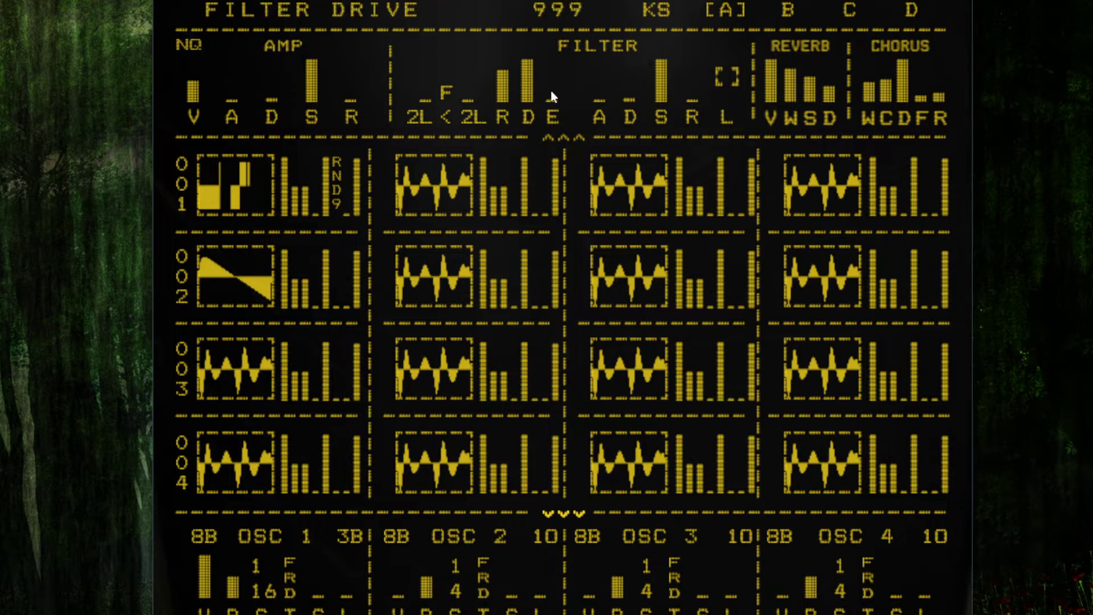
Step: Sweep the filter drive down to 000 and back up to full
{"action": "left_click_drag", "start_coordinate": [531, 68], "coordinate": [528, 307]}
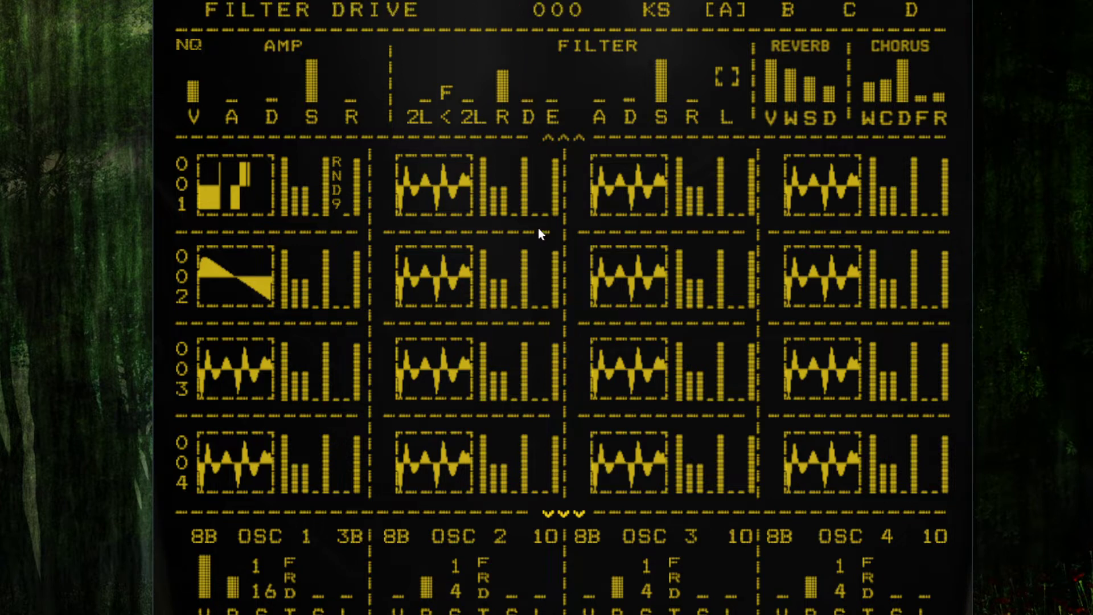
{"action": "left_click_drag", "start_coordinate": [538, 228], "coordinate": [535, 3]}
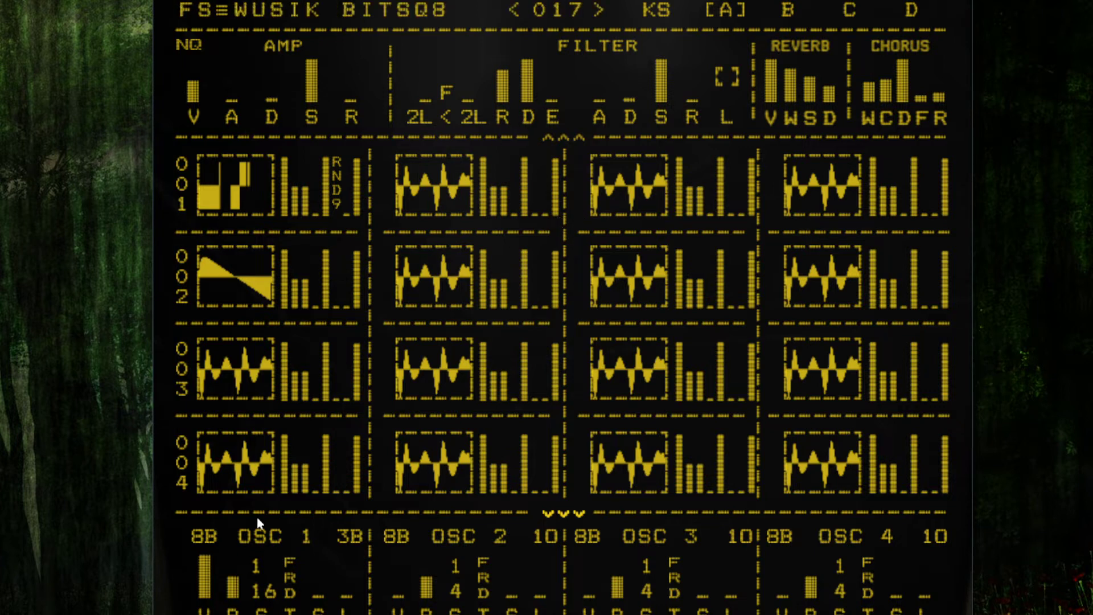
Step: Set oscillator 1's sequencer speed to 1/64
{"action": "left_click", "coordinate": [271, 593]}
{"action": "left_click", "coordinate": [305, 585]}
Step: Cycle oscillator 1's mode through Super Osc 8 Voices and back to 10
{"action": "left_click", "coordinate": [353, 537]}
{"action": "left_click", "coordinate": [352, 538]}
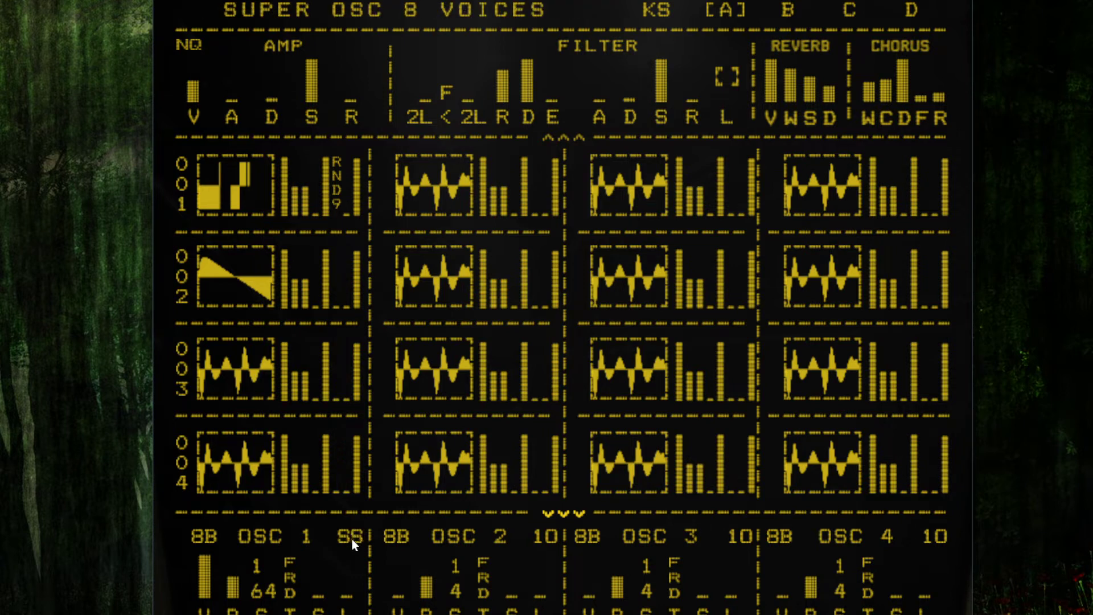
{"action": "left_click", "coordinate": [351, 538]}
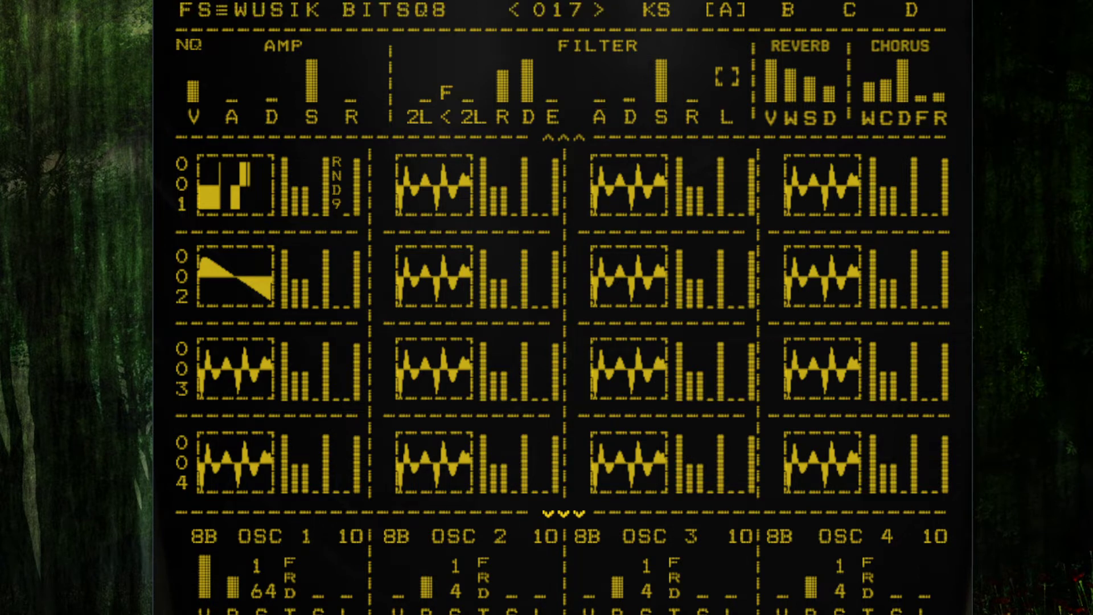
Step: Open the preset list and load the Seq Bass preset
{"action": "left_click", "coordinate": [563, 11]}
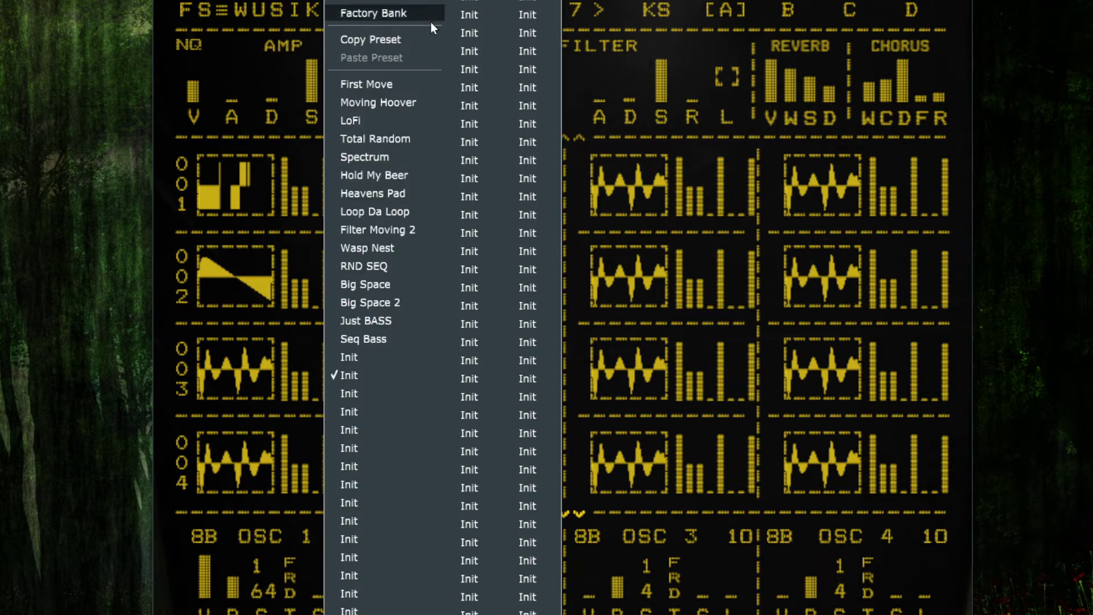
{"action": "left_click", "coordinate": [389, 340]}
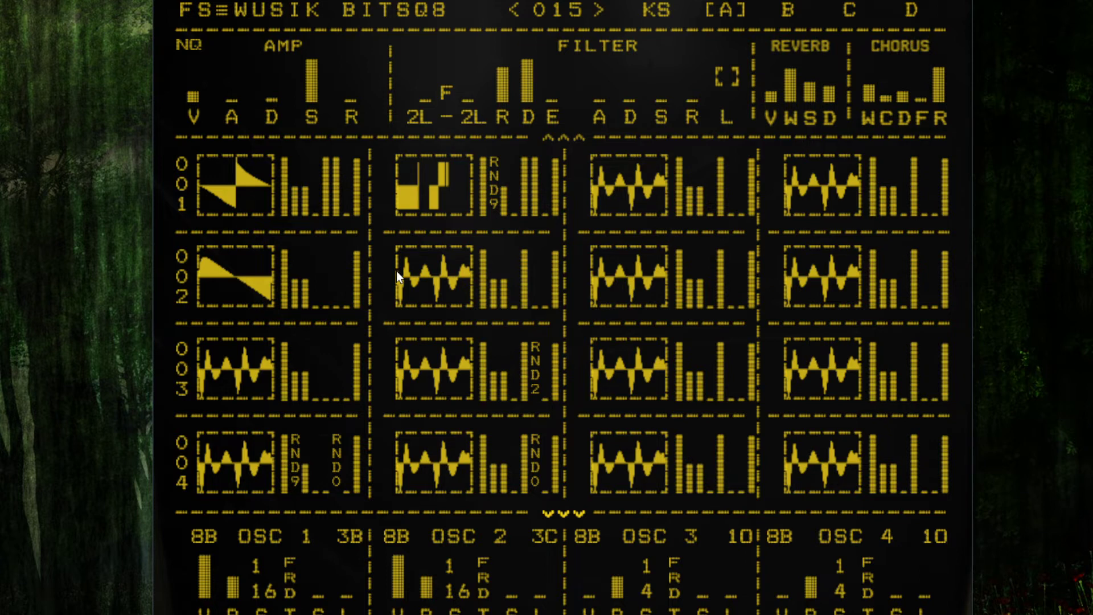
Step: Step through the presets from 014 down to 007, listening to each
{"action": "key", "text": "Right"}
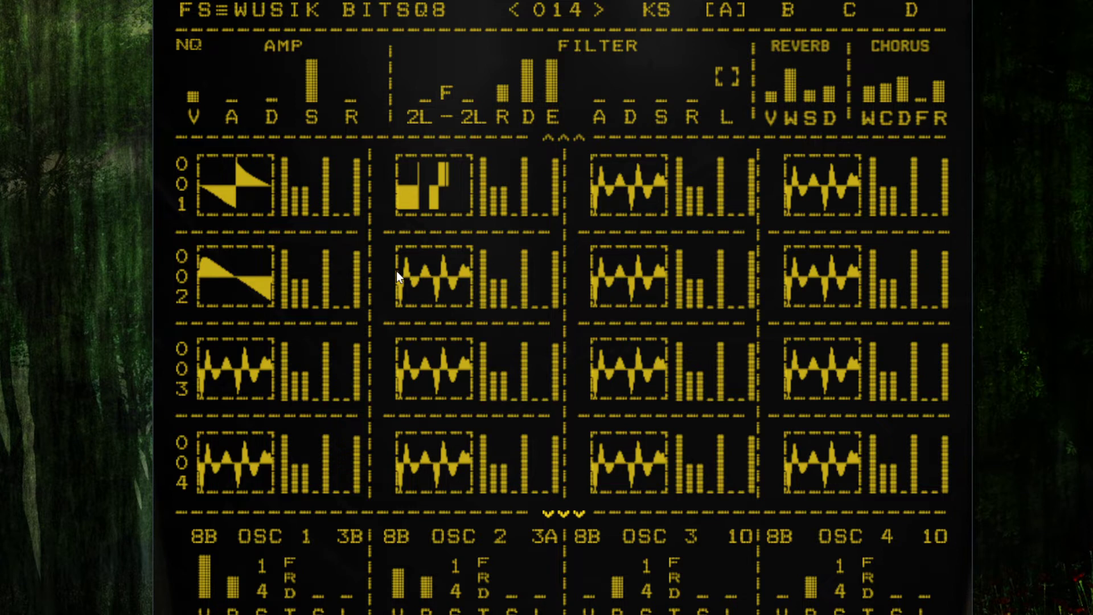
{"action": "key", "text": "Right"}
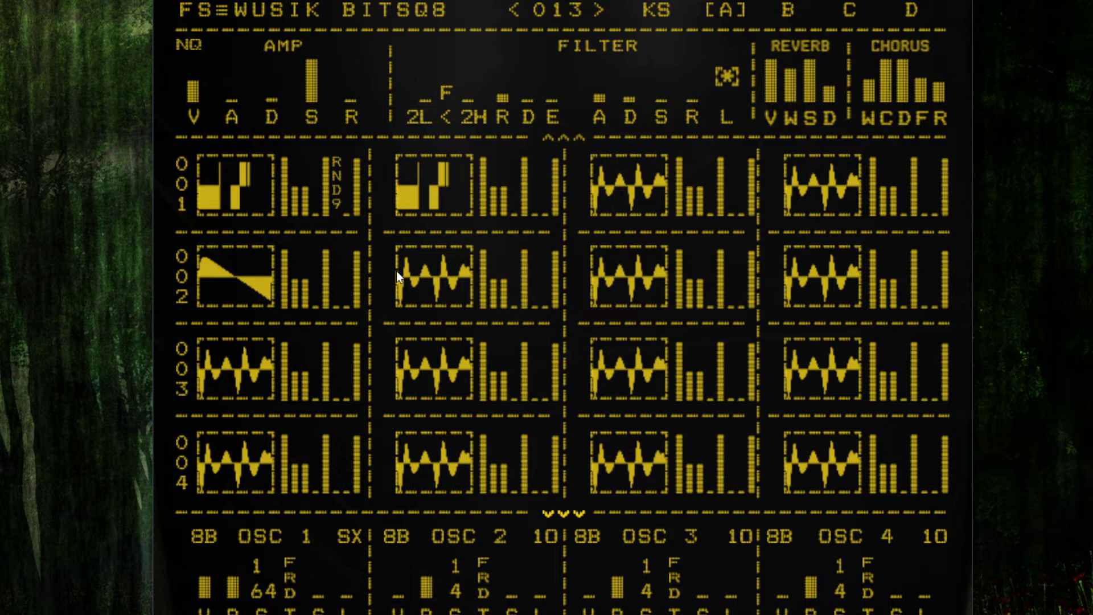
{"action": "key", "text": "Right"}
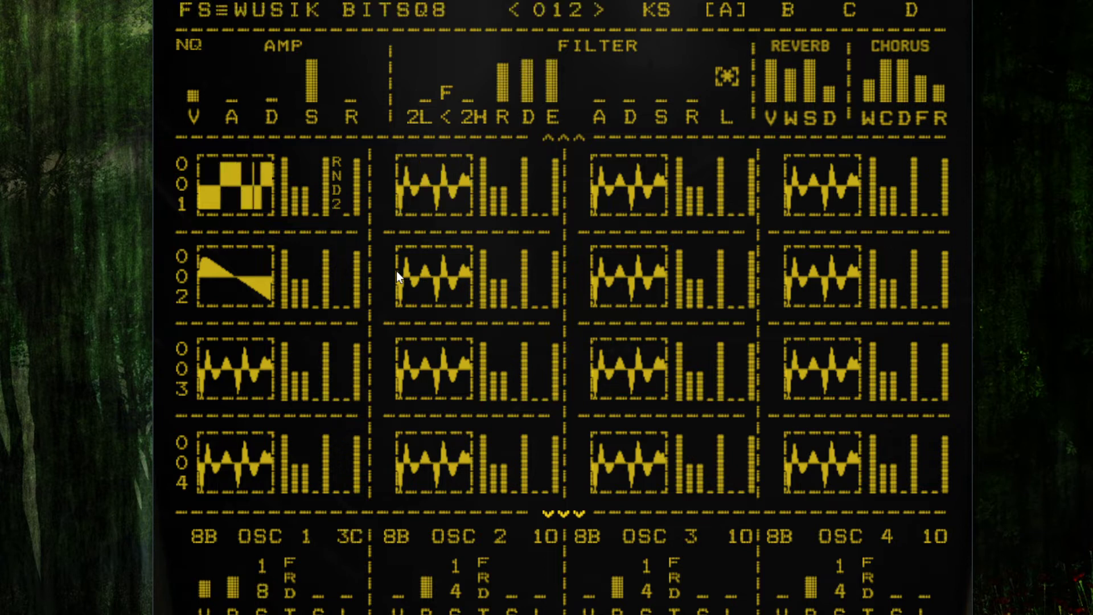
{"action": "key", "text": "Right"}
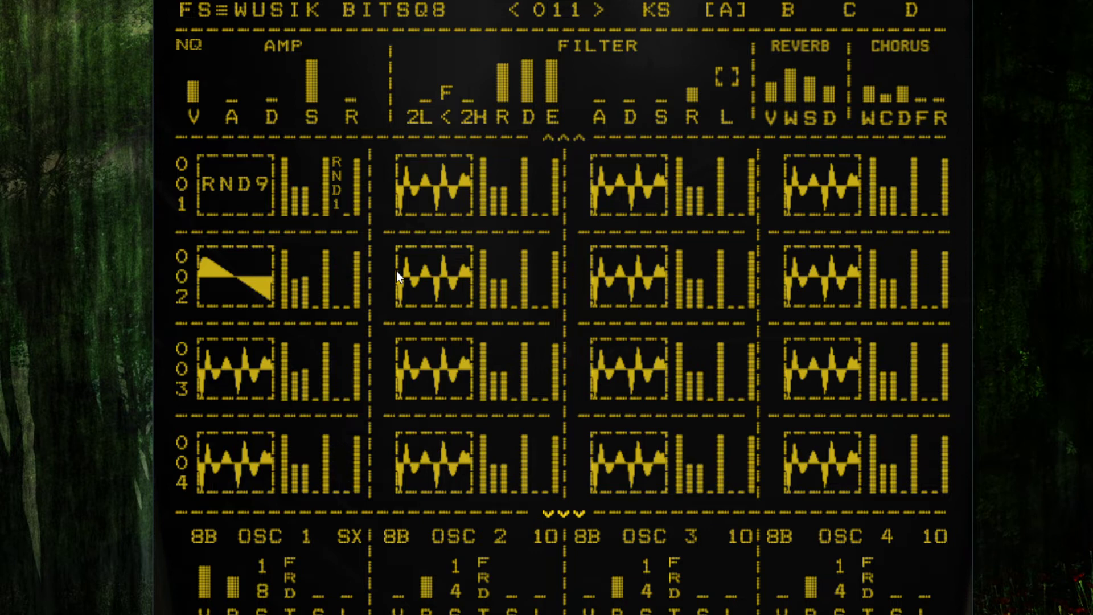
{"action": "key", "text": "Right"}
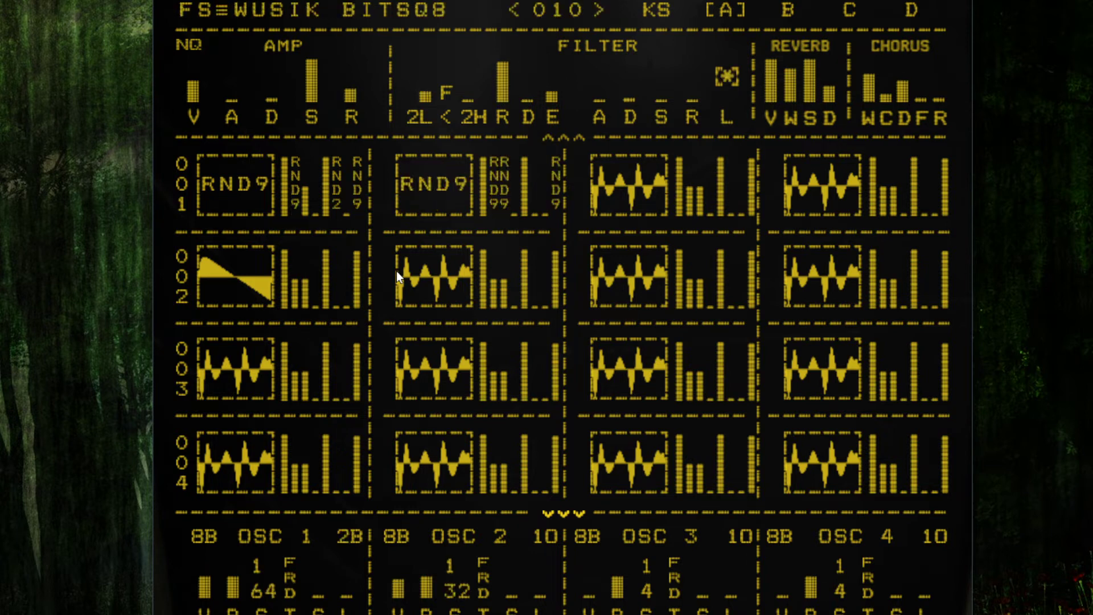
{"action": "key", "text": "Right"}
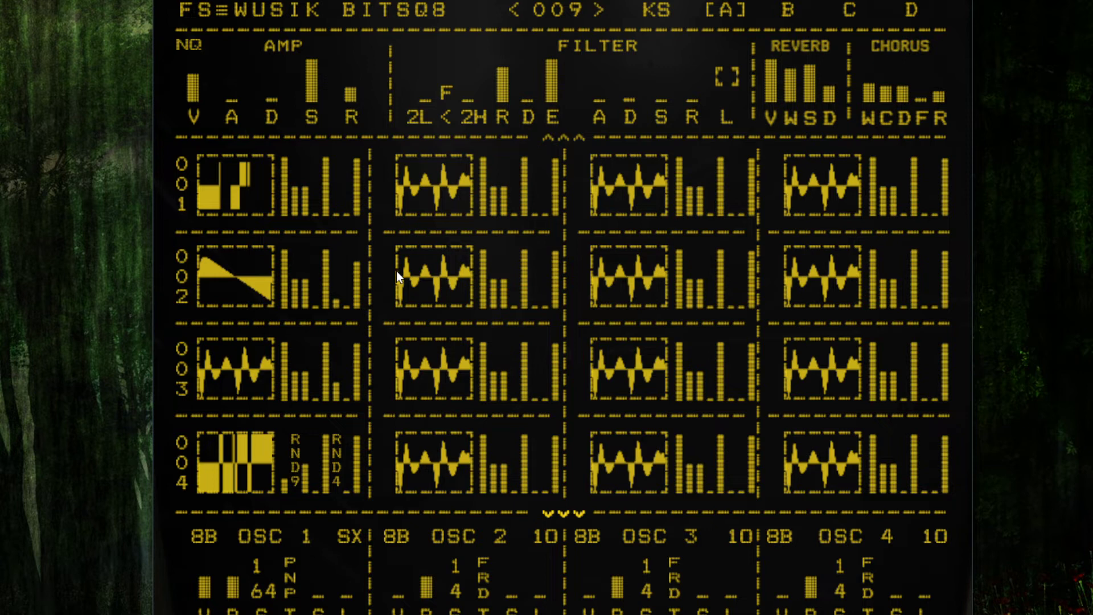
{"action": "key", "text": "Right"}
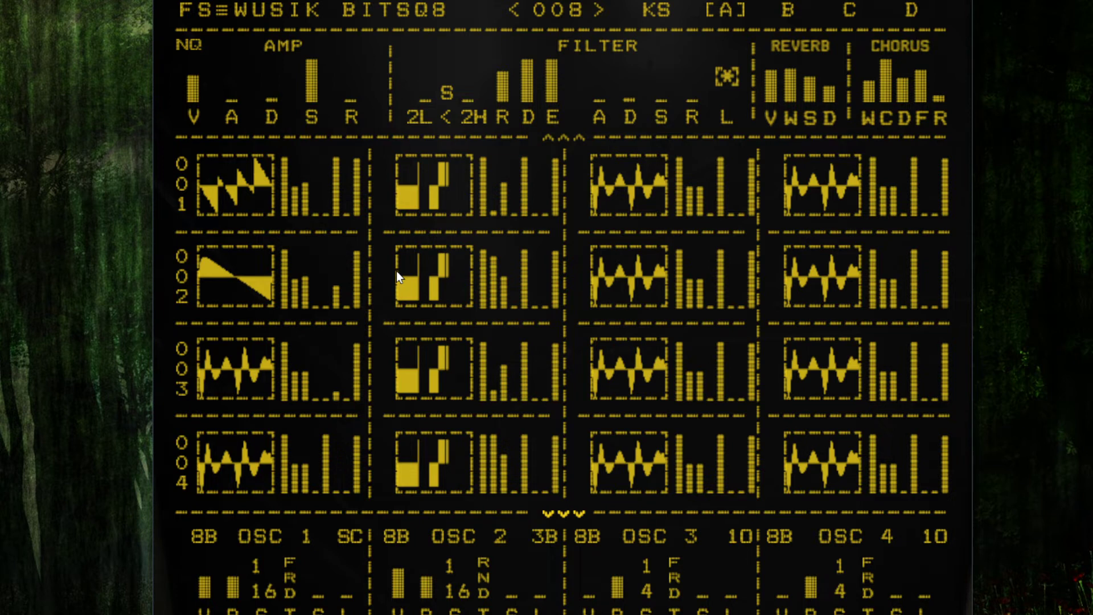
{"action": "key", "text": "Right"}
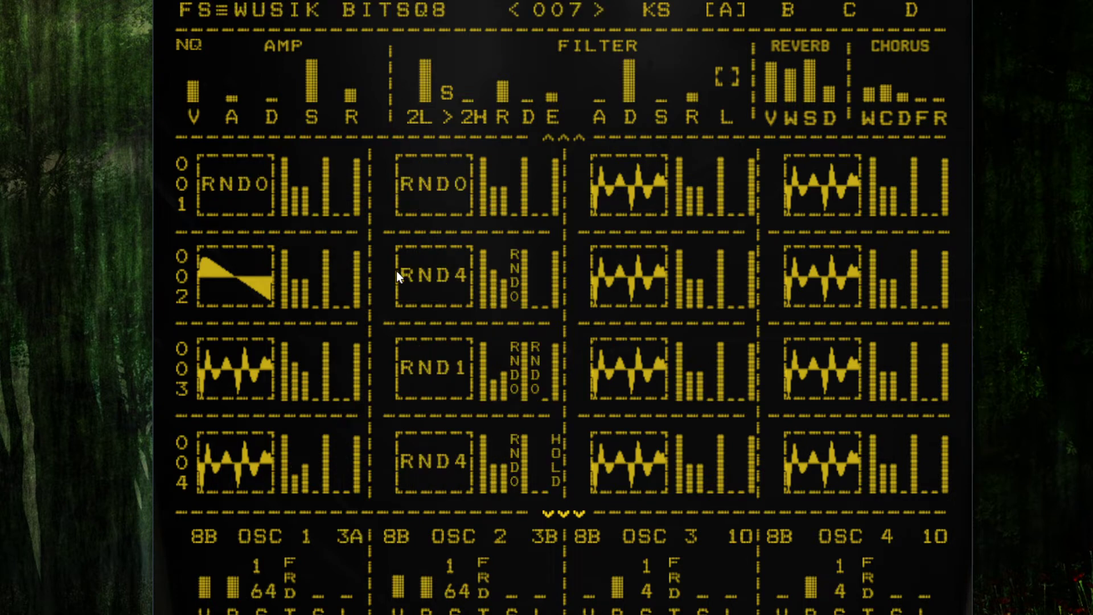
Step: Open the filter type list and close it without choosing a type
{"action": "left_click", "coordinate": [420, 117]}
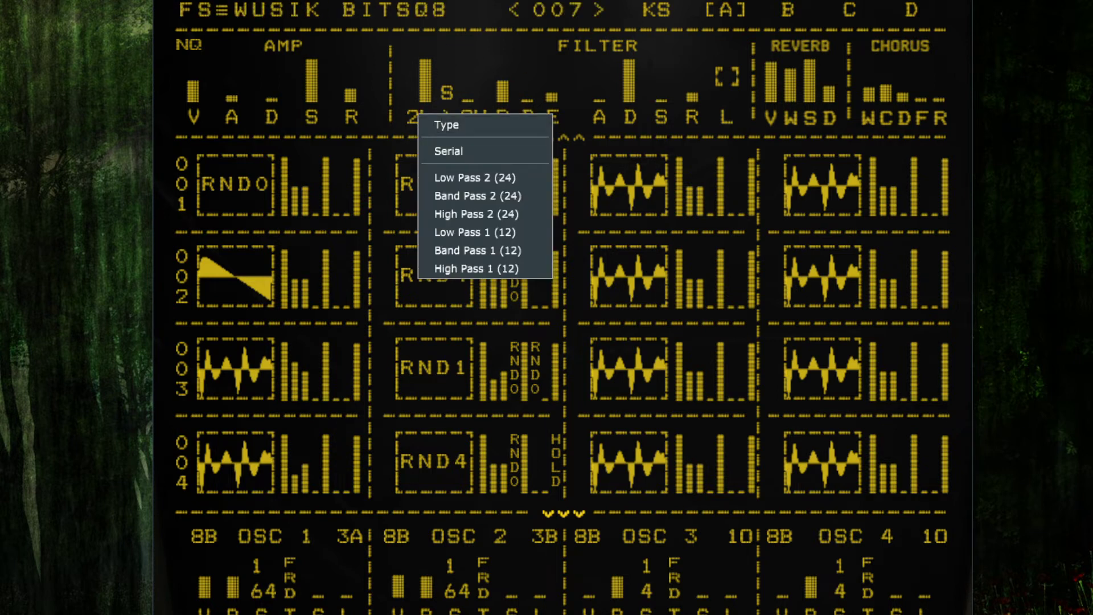
{"action": "key", "text": "Escape"}
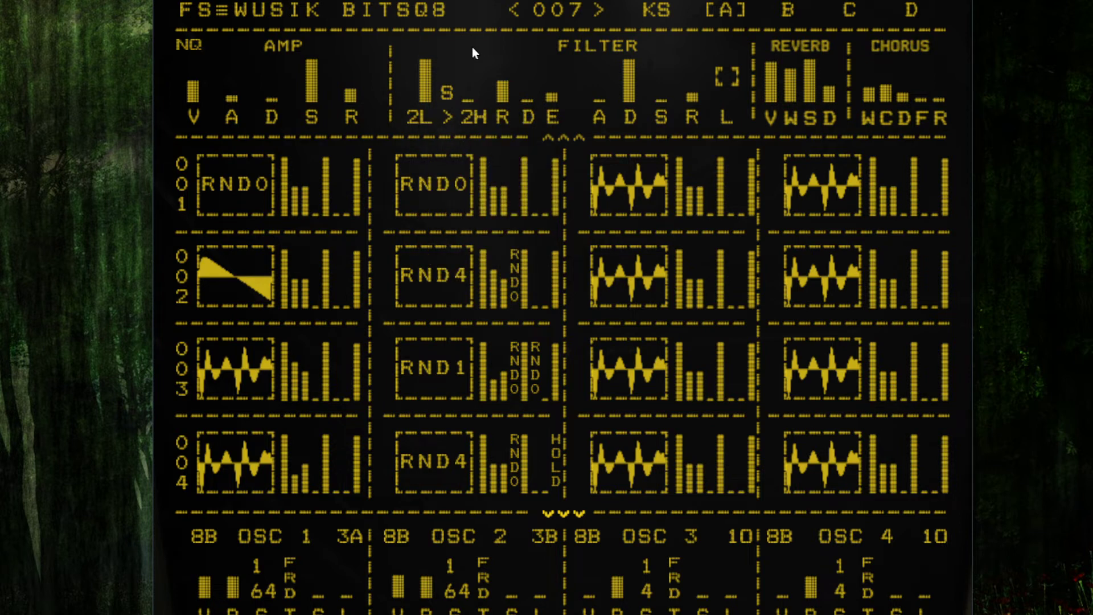
Step: Switch to the previous preset and drag filter 1's cutoff down
{"action": "left_click", "coordinate": [517, 11]}
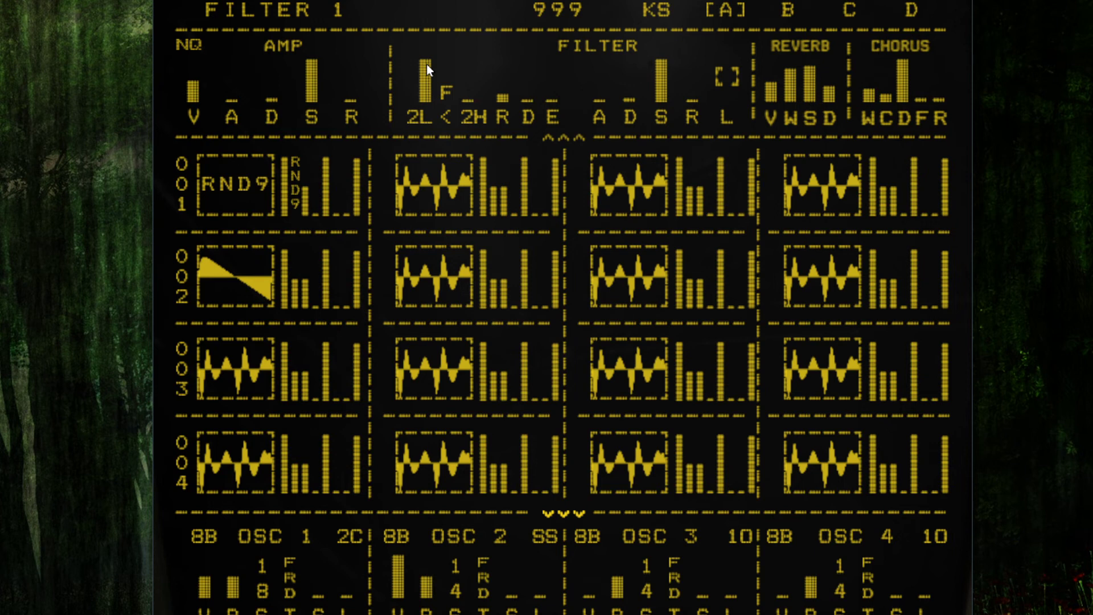
{"action": "left_click_drag", "start_coordinate": [427, 64], "coordinate": [446, 252]}
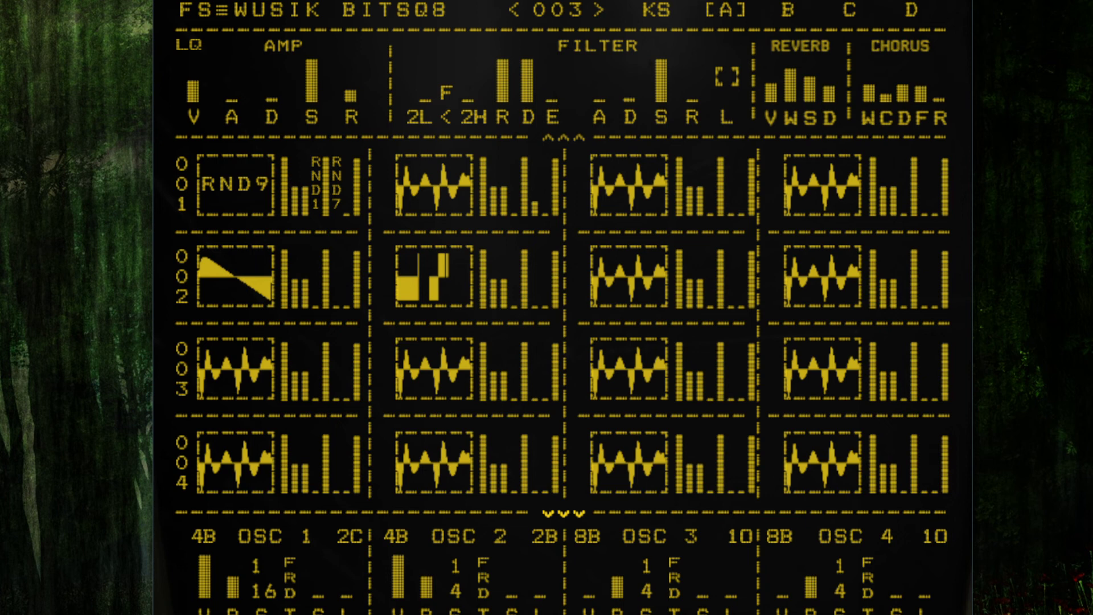
Step: Turn off fullscreen to show the synth inside the retro monitor
{"action": "left_click_drag", "start_coordinate": [341, 10], "coordinate": [358, 0]}
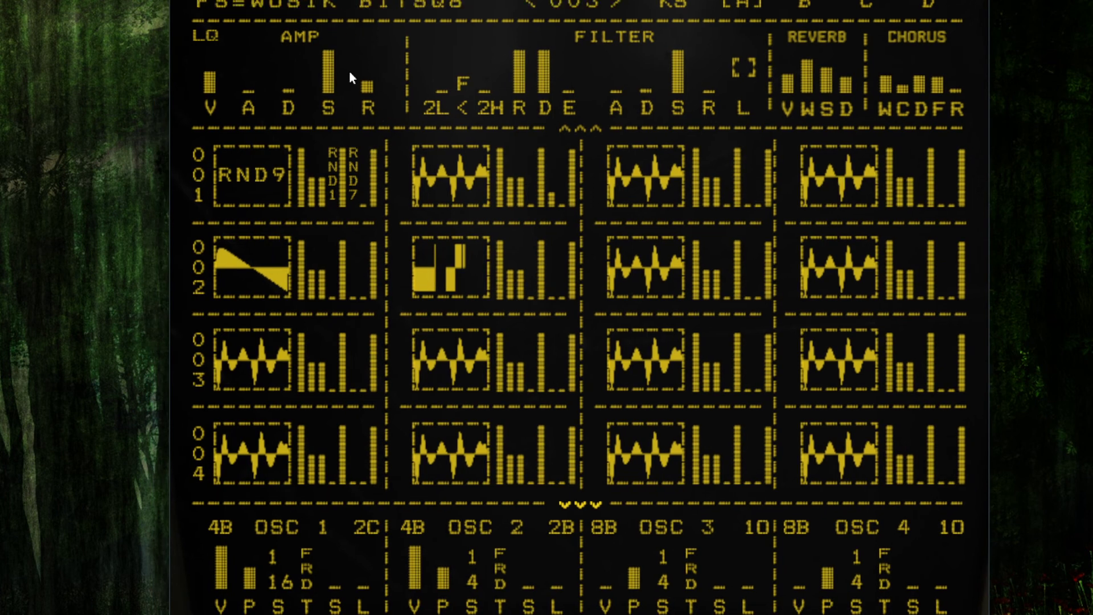
{"action": "right_click", "coordinate": [305, 6]}
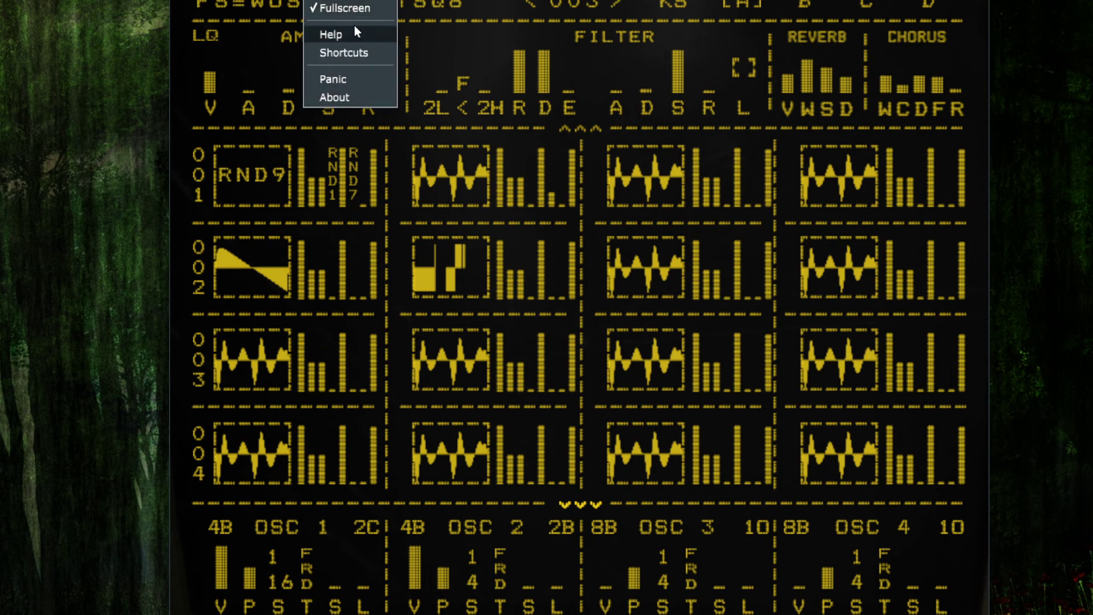
{"action": "left_click", "coordinate": [365, 10]}
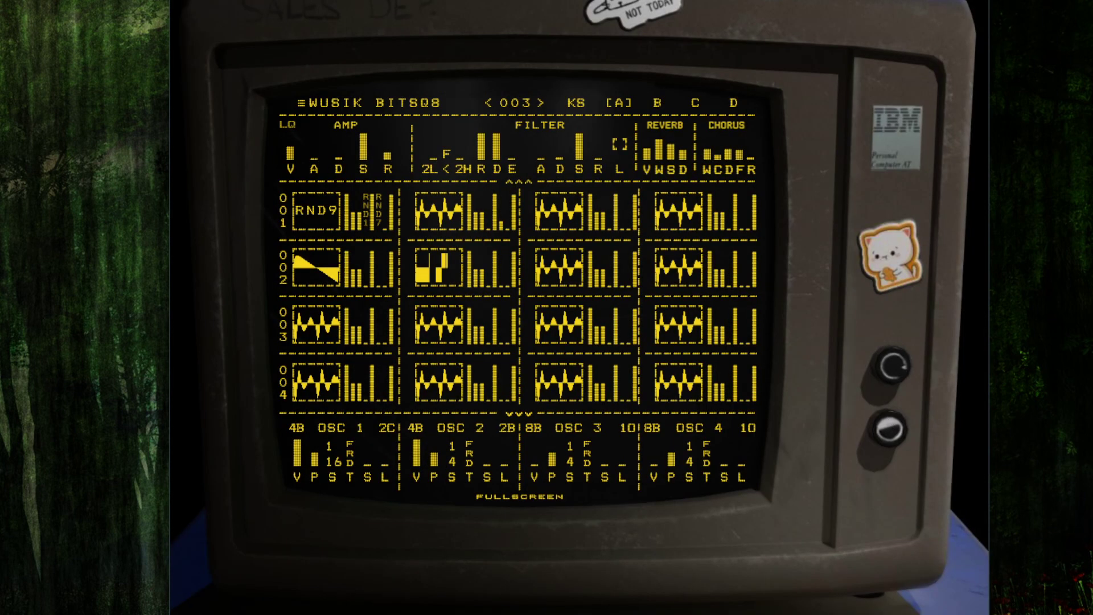
Step: Turn the monitor's colour knob until the display is green, then return to fullscreen
{"action": "left_click", "coordinate": [898, 428]}
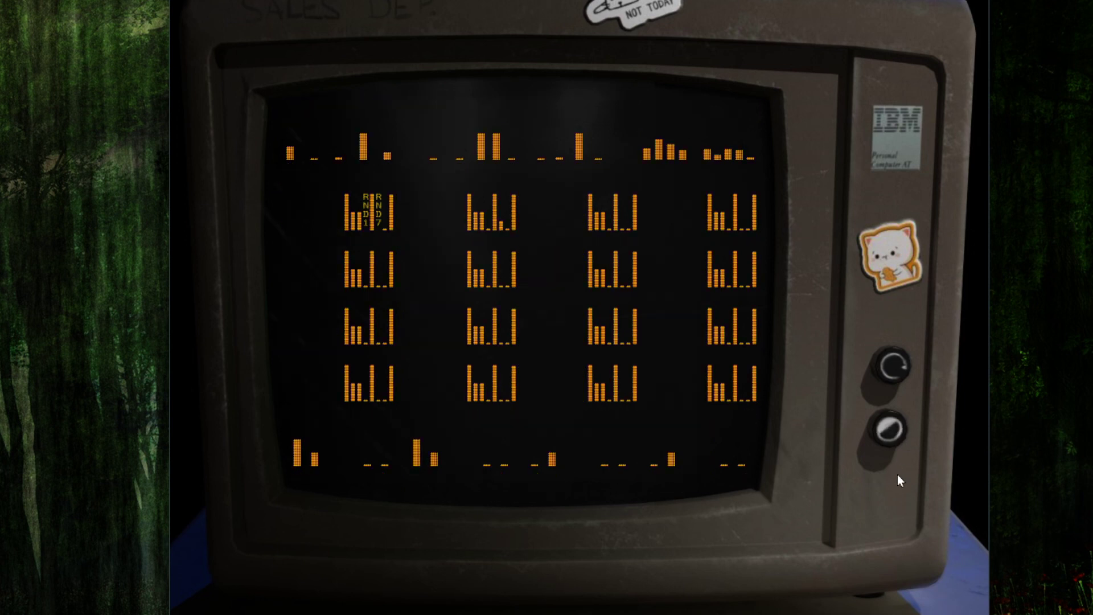
{"action": "left_click", "coordinate": [897, 428]}
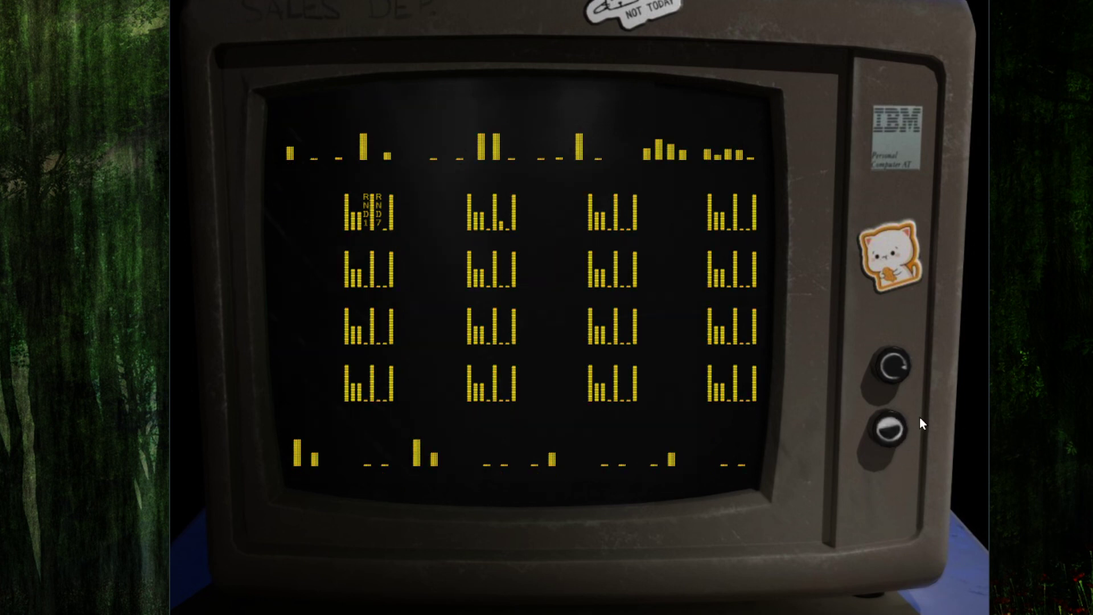
{"action": "left_click", "coordinate": [917, 430]}
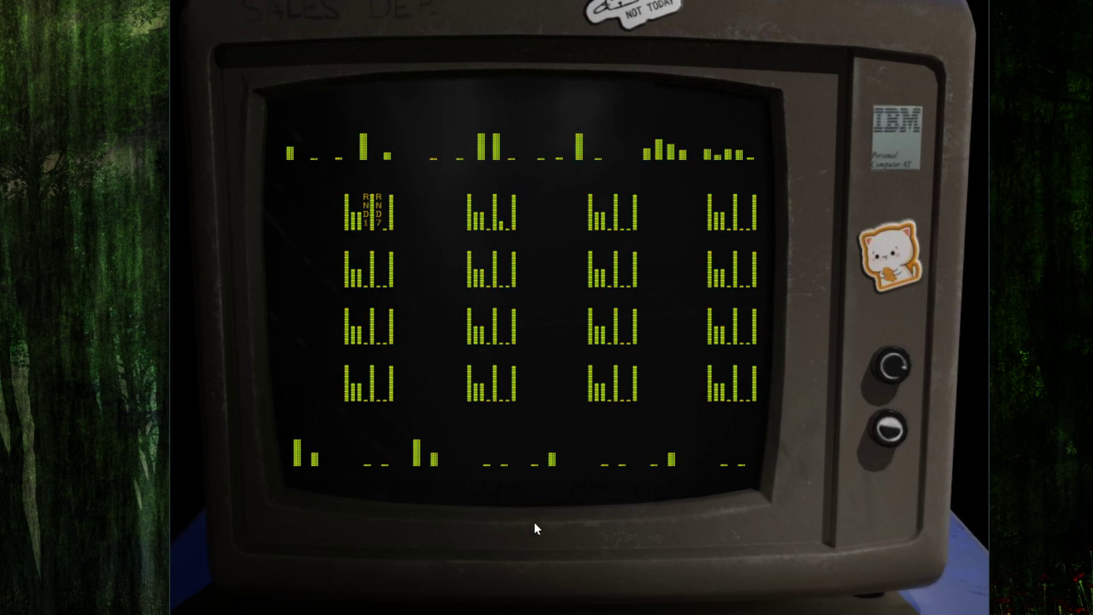
{"action": "left_click", "coordinate": [524, 499]}
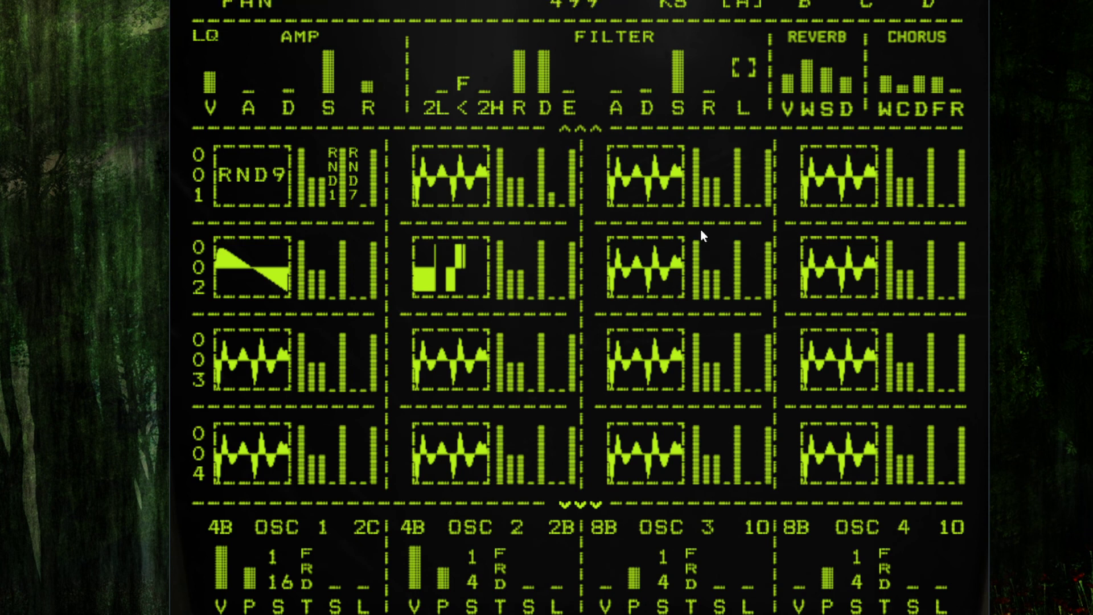
Step: Switch fullscreen off and back on again
{"action": "right_click", "coordinate": [308, 2]}
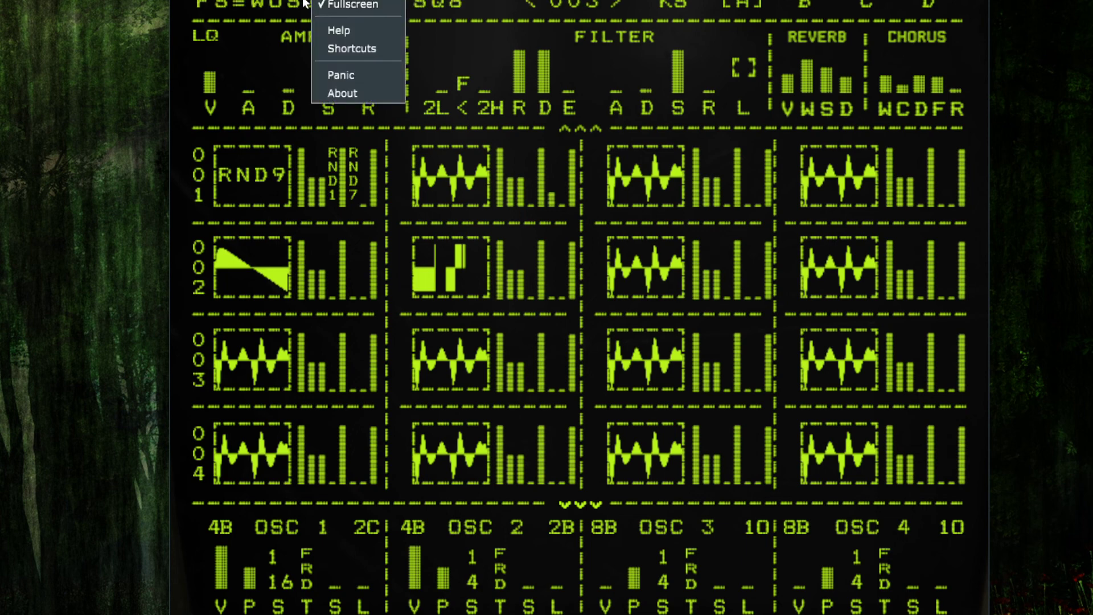
{"action": "left_click", "coordinate": [353, 4]}
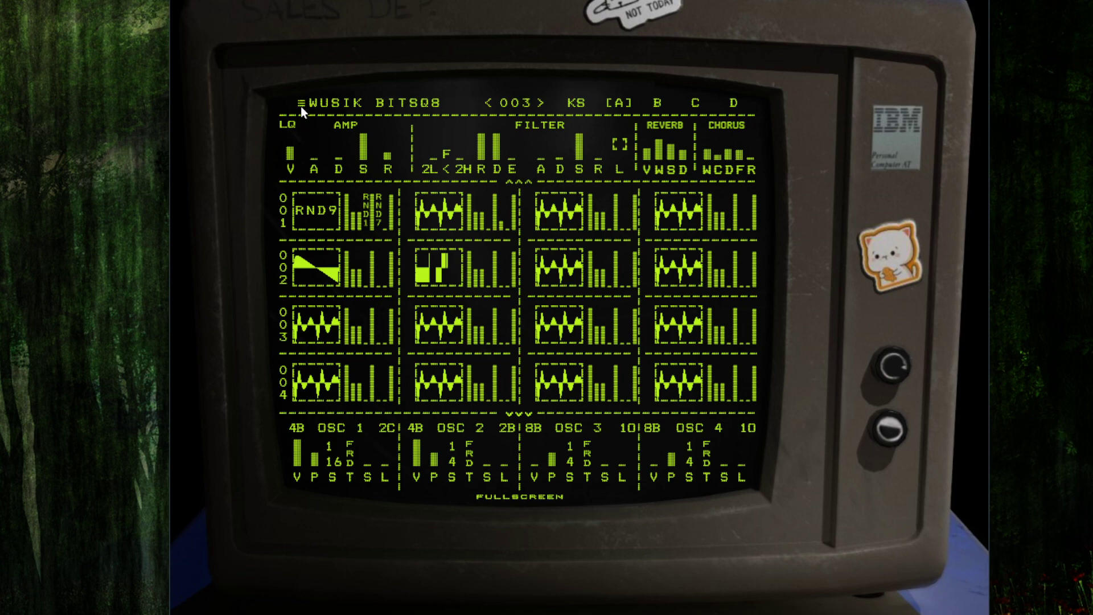
{"action": "left_click", "coordinate": [530, 498]}
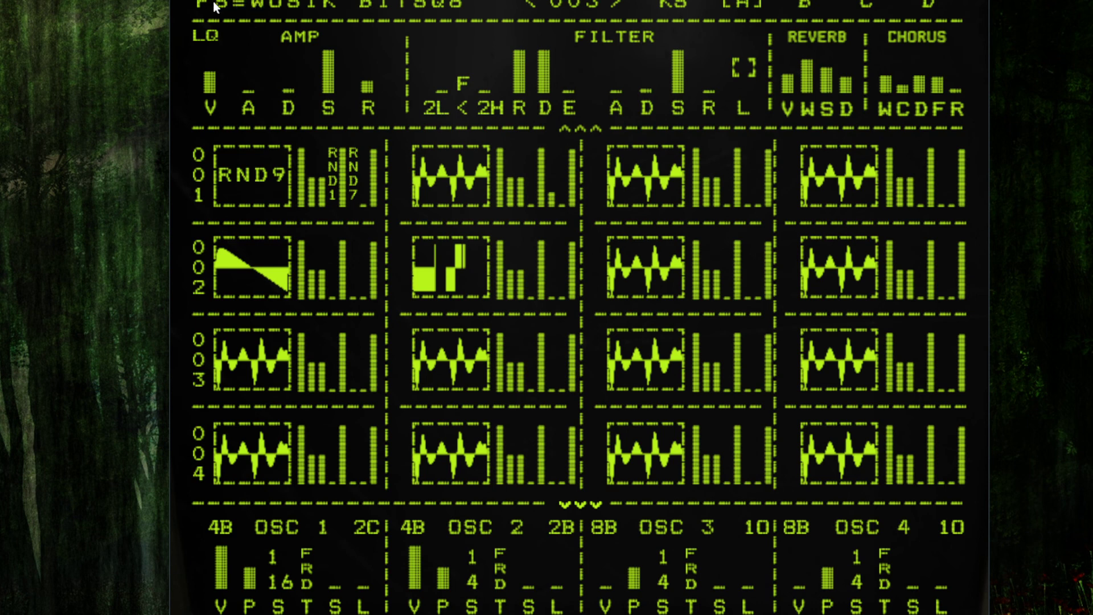
Step: Open the Shortcuts dialog from the main menu, read it, and close it
{"action": "right_click", "coordinate": [370, 2]}
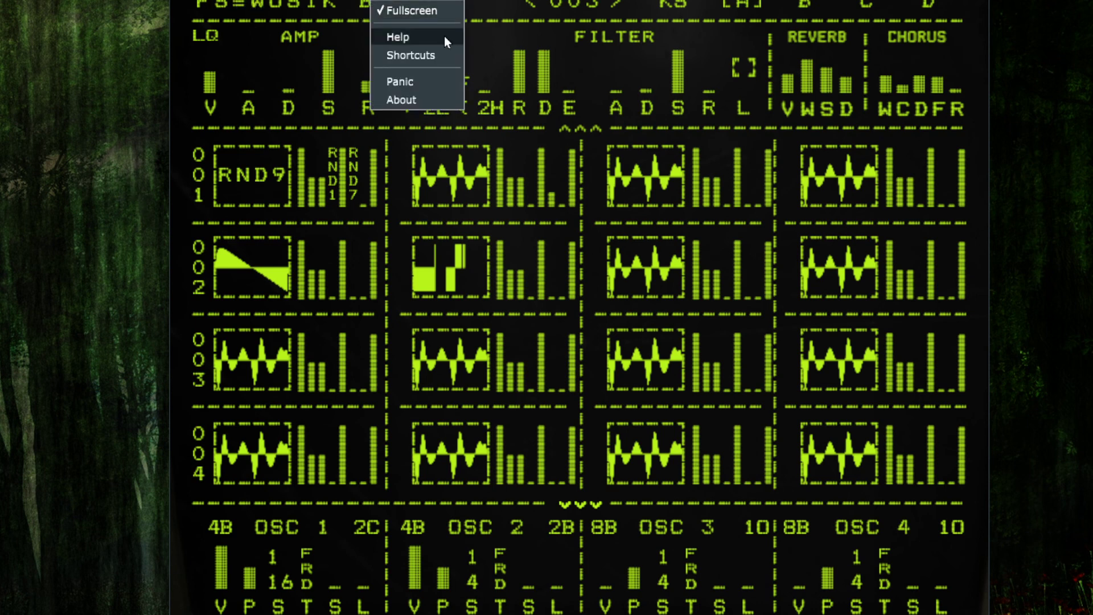
{"action": "left_click", "coordinate": [430, 55]}
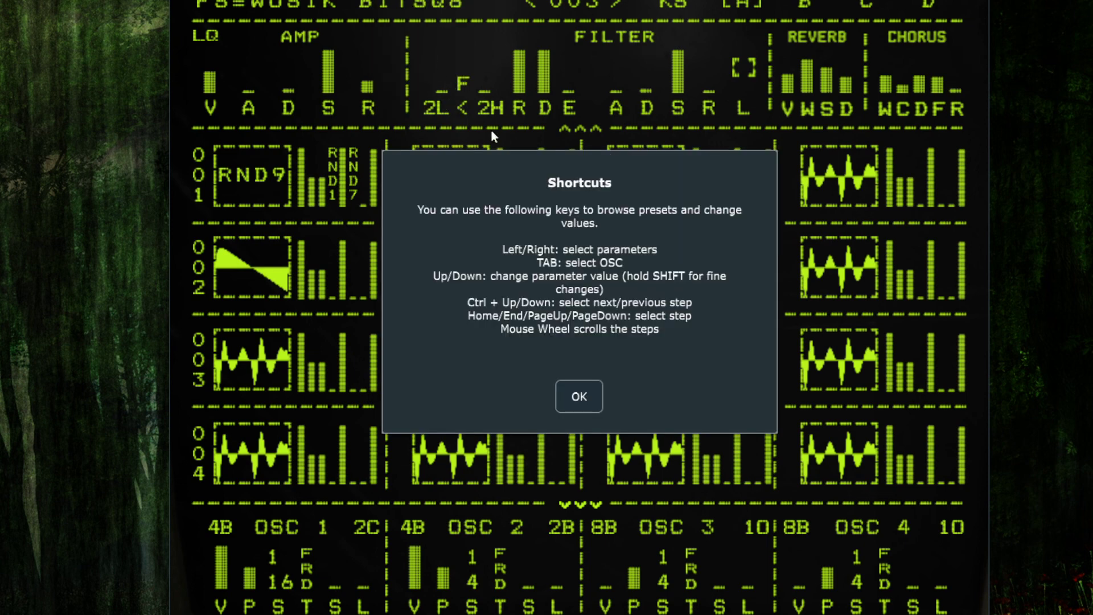
{"action": "left_click", "coordinate": [580, 395]}
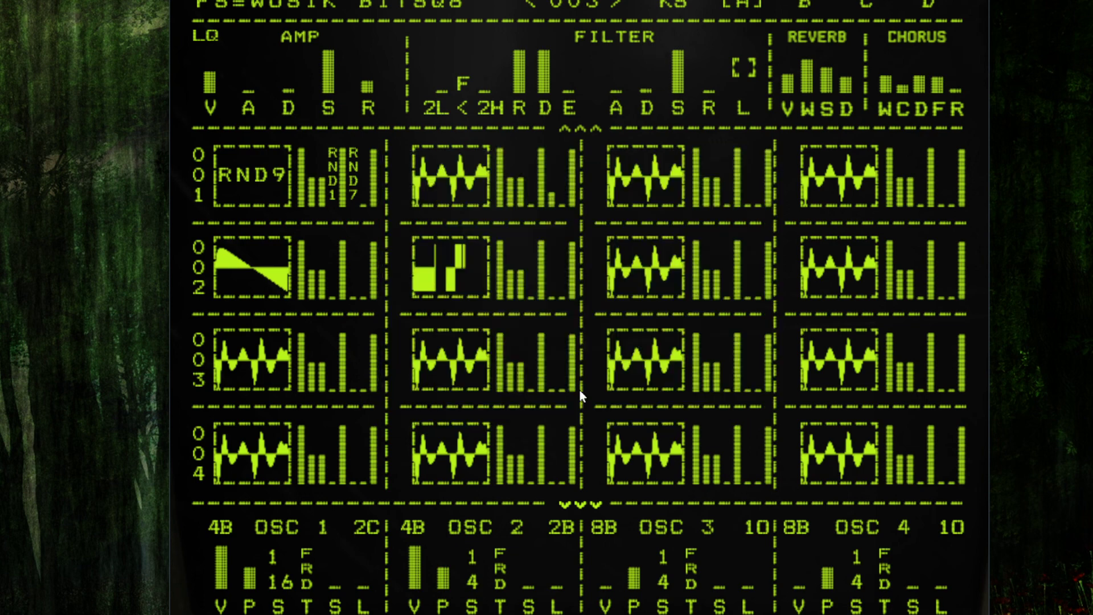